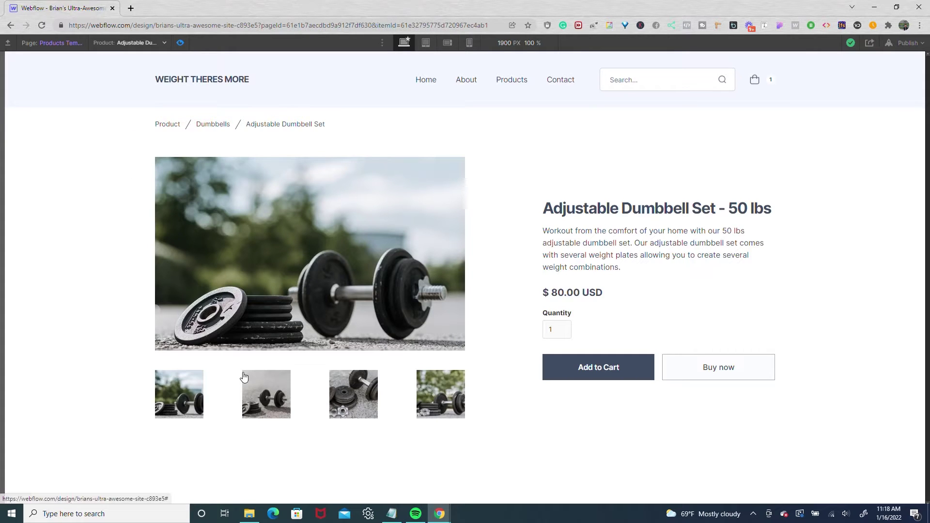
Preview the product gallery by switching the main photo through the second, third and fourth thumbnails.
left_click(260, 385)
left_click(344, 387)
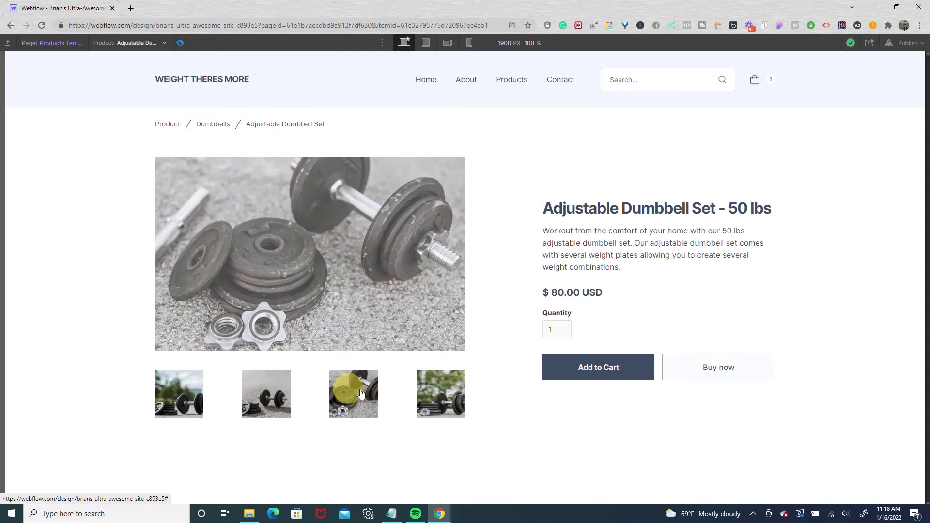
left_click(433, 397)
left_click(345, 389)
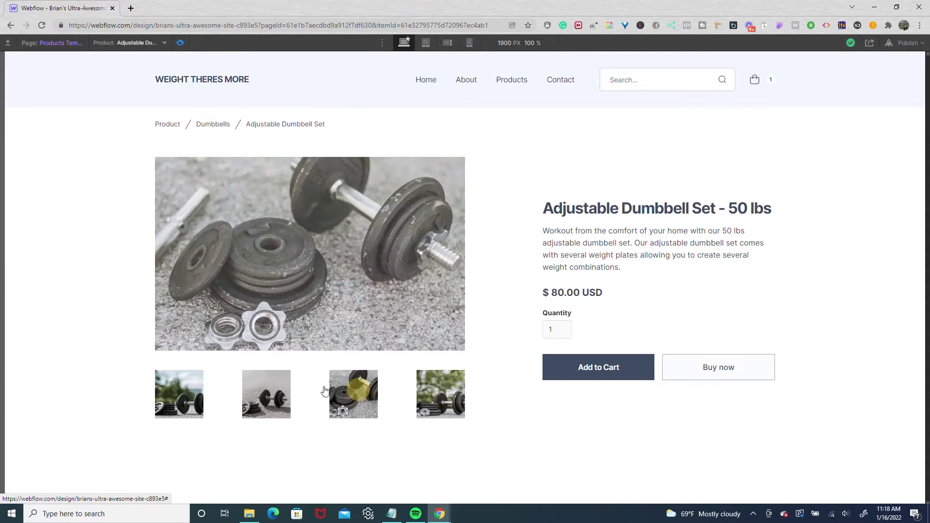
left_click(267, 385)
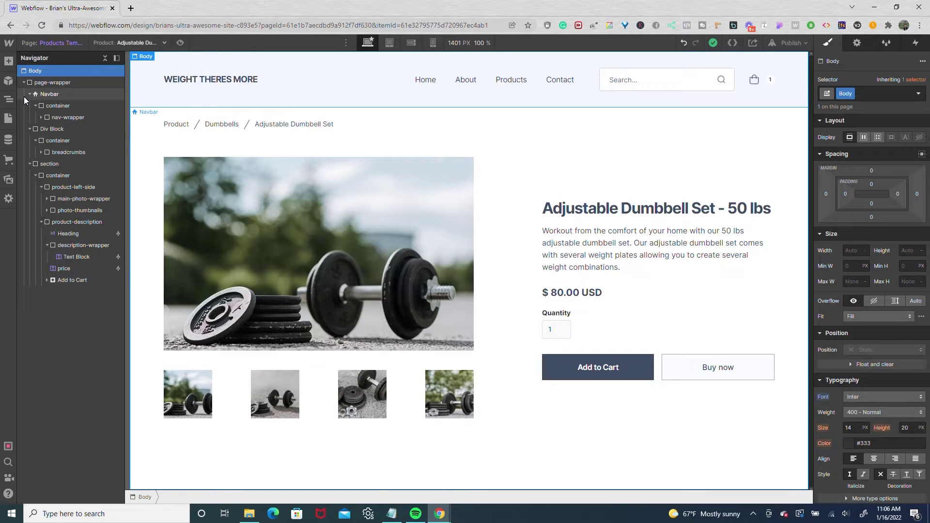
Review the Media fields and custom image fields in the Products collection settings, then save the collection.
left_click(9, 161)
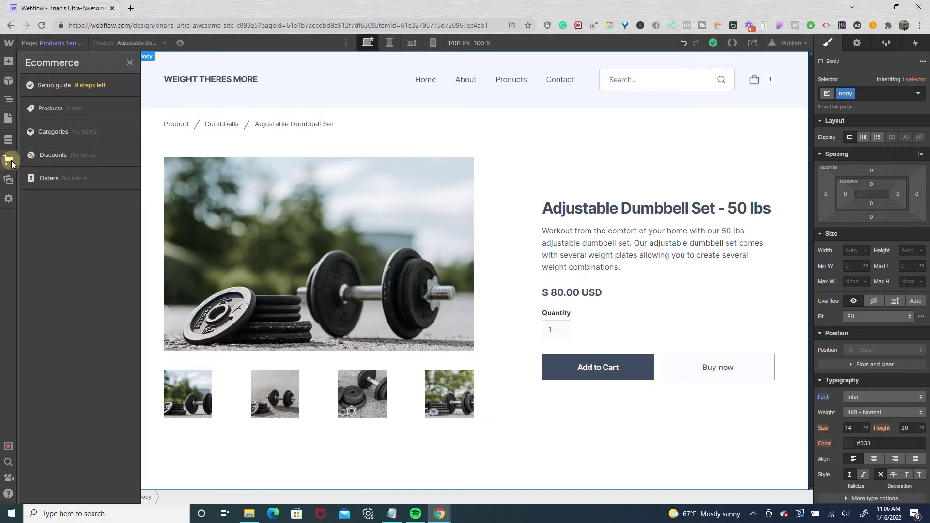
left_click(66, 112)
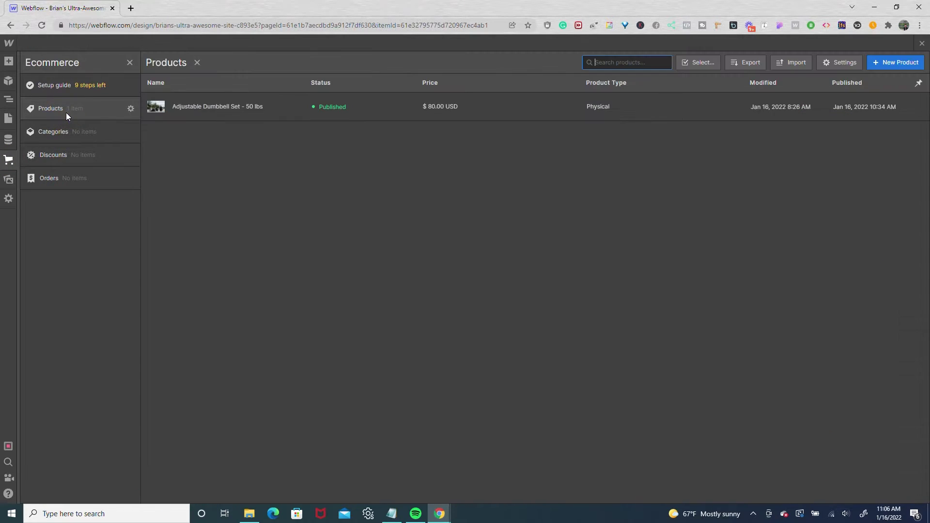
left_click(130, 109)
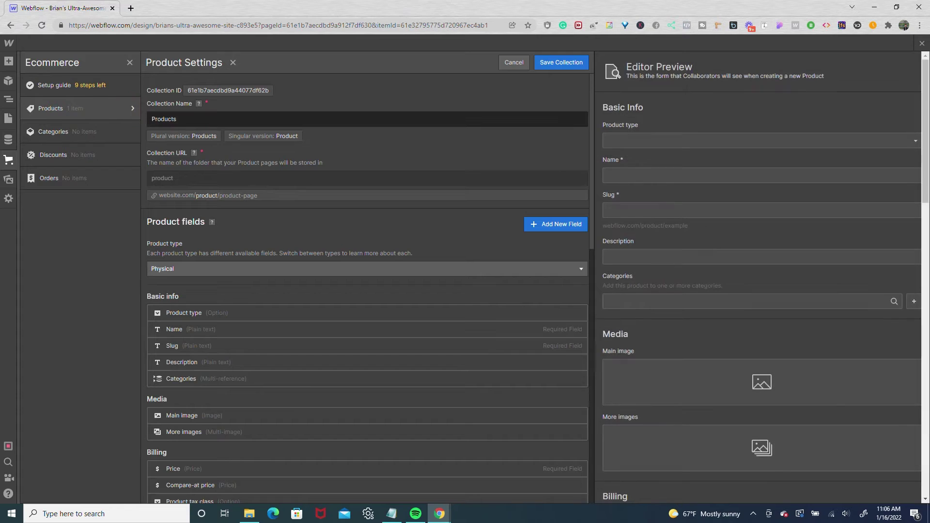
scroll(281, 206, "down", 5)
scroll(275, 318, "down", 2)
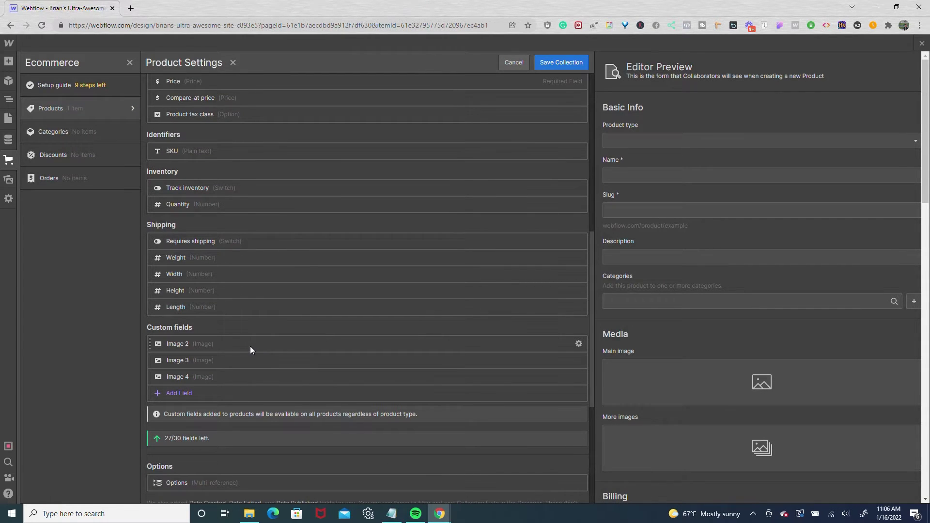
scroll(245, 341, "up", 4)
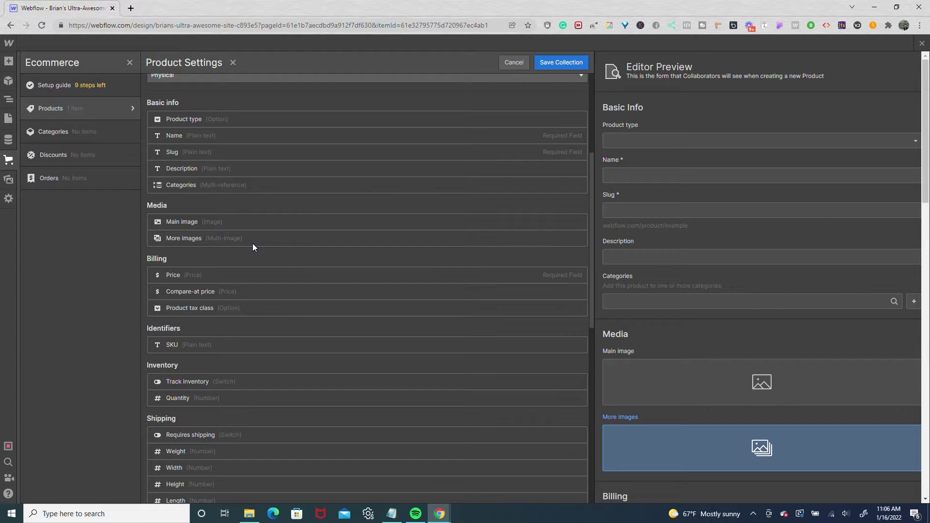
scroll(251, 269, "down", 4)
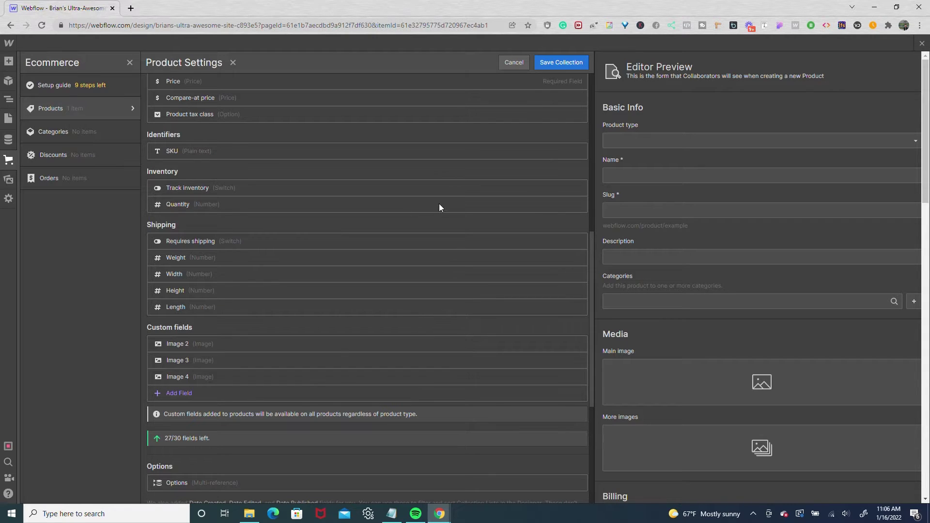
left_click(549, 67)
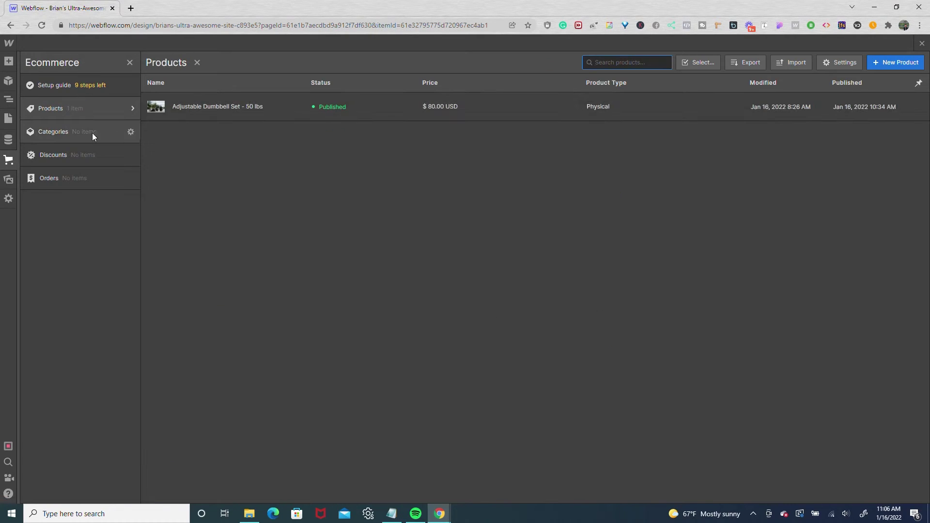
Inspect the product section's structure: container, product-left-side, product-description, and the first image inside main-photo-wrapper.
left_click(7, 121)
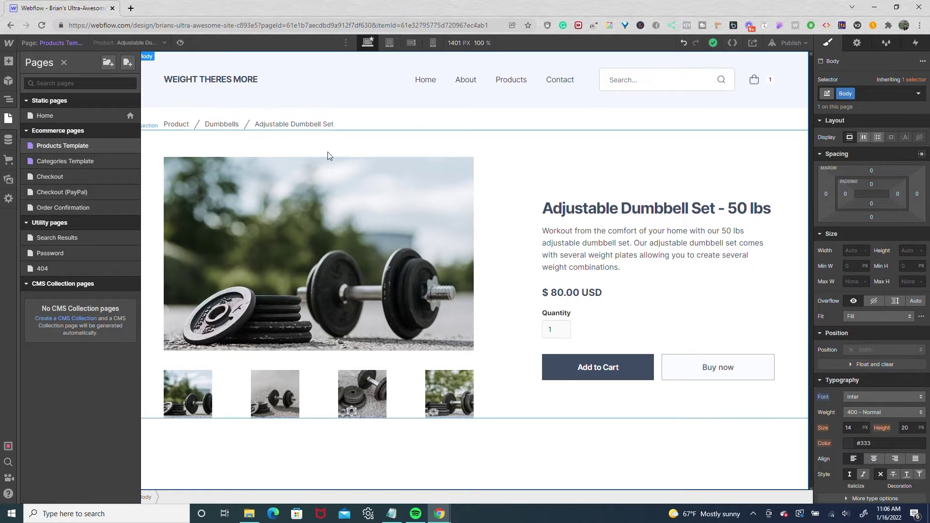
key("z")
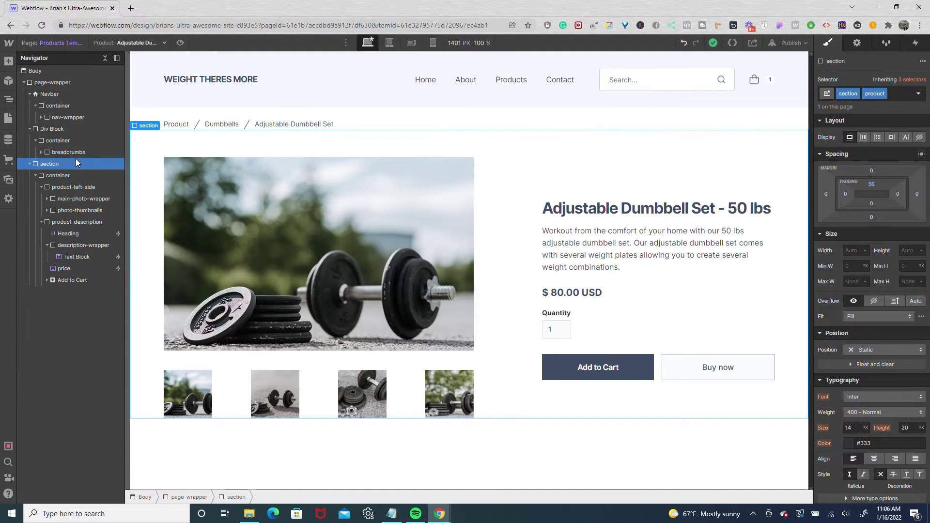
left_click(76, 176)
left_click(80, 186)
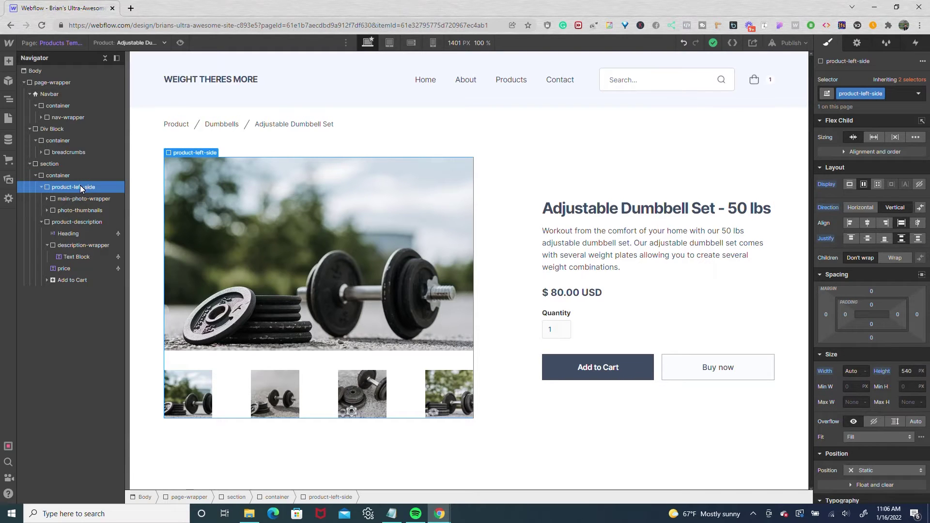
left_click(78, 223)
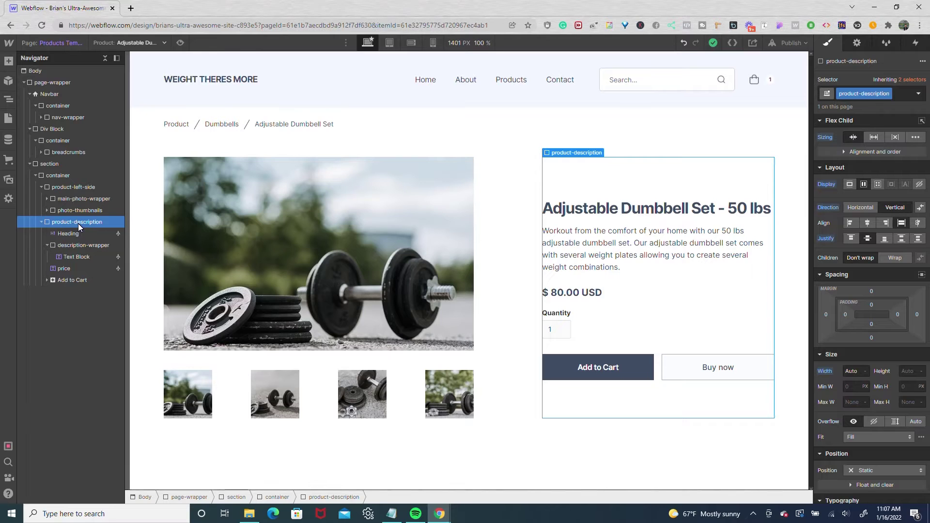
left_click(76, 187)
left_click(76, 198)
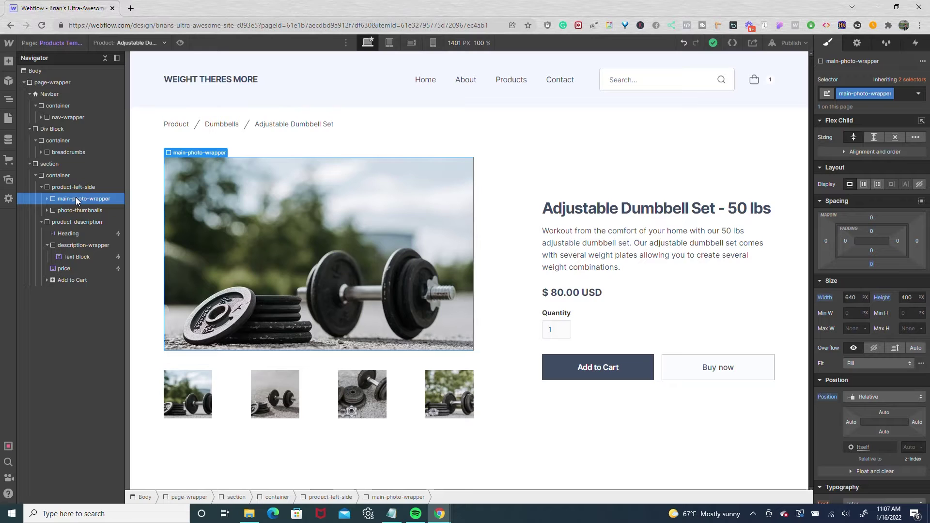
left_click(45, 200)
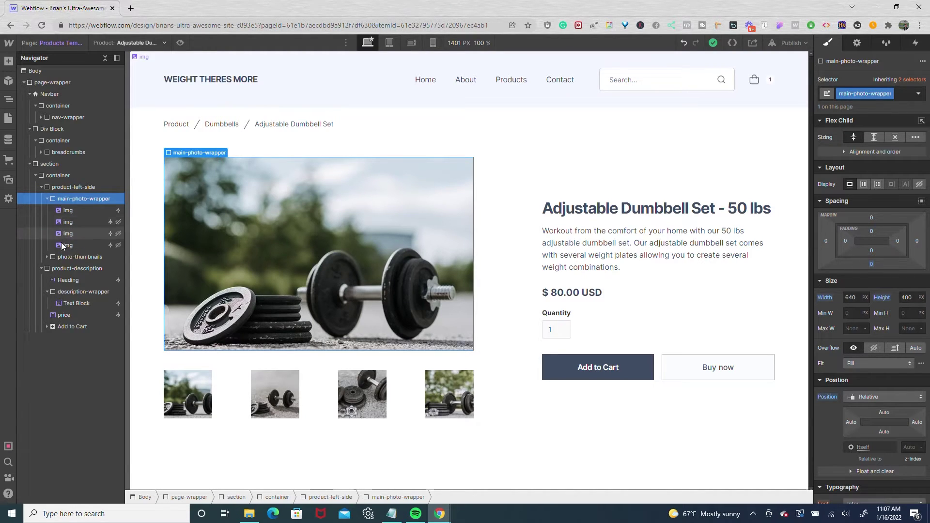
left_click(63, 211)
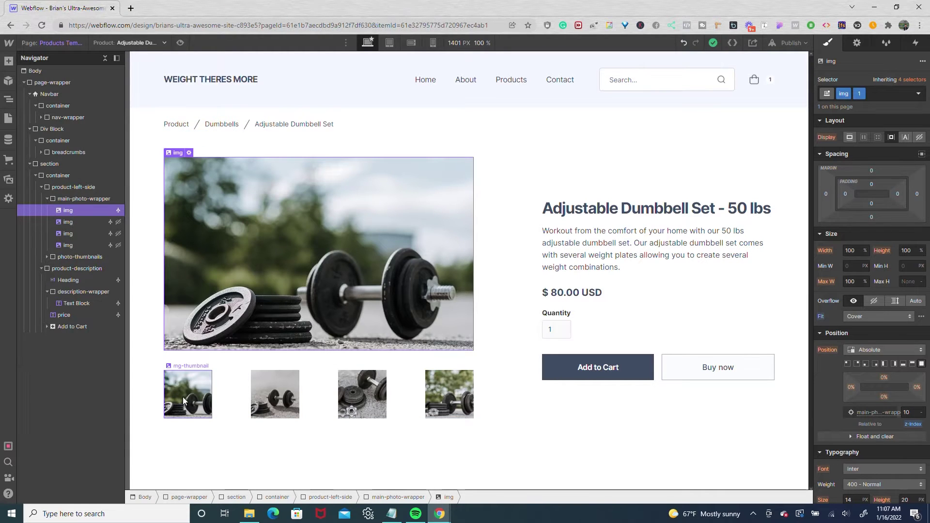
Set the display of the second, third and fourth images in main-photo-wrapper to block.
left_click(73, 222)
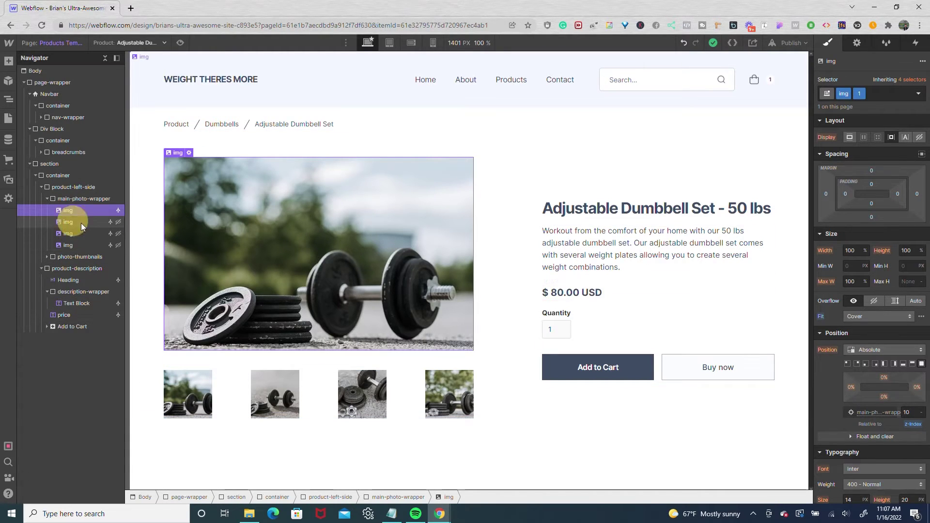
left_click(848, 141)
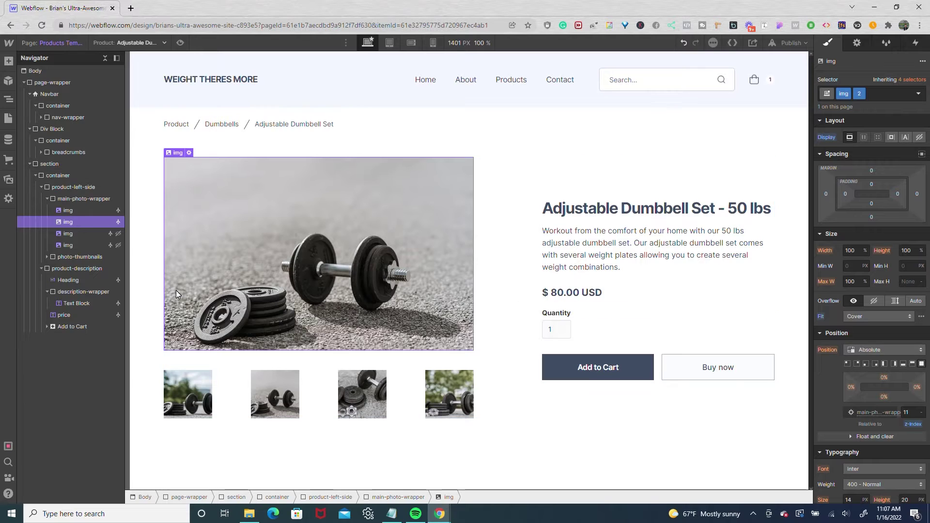
left_click(71, 213)
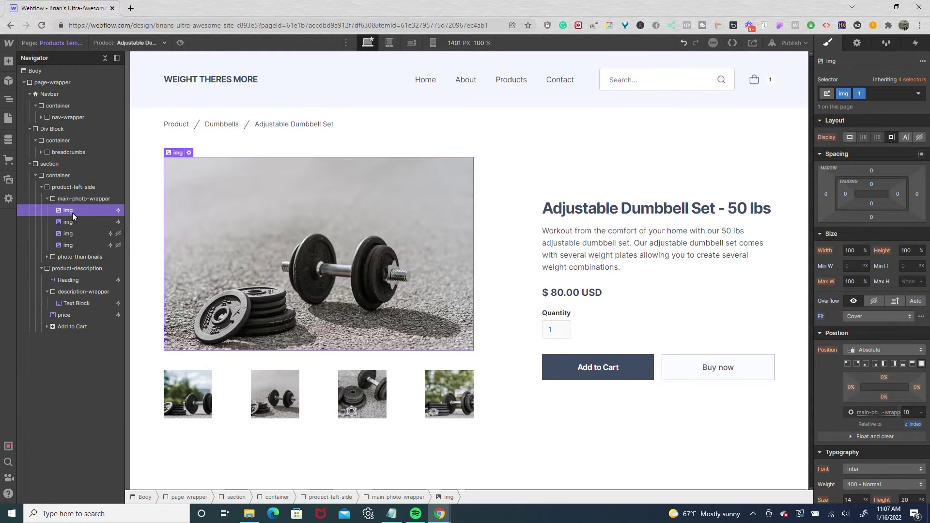
left_click(72, 223)
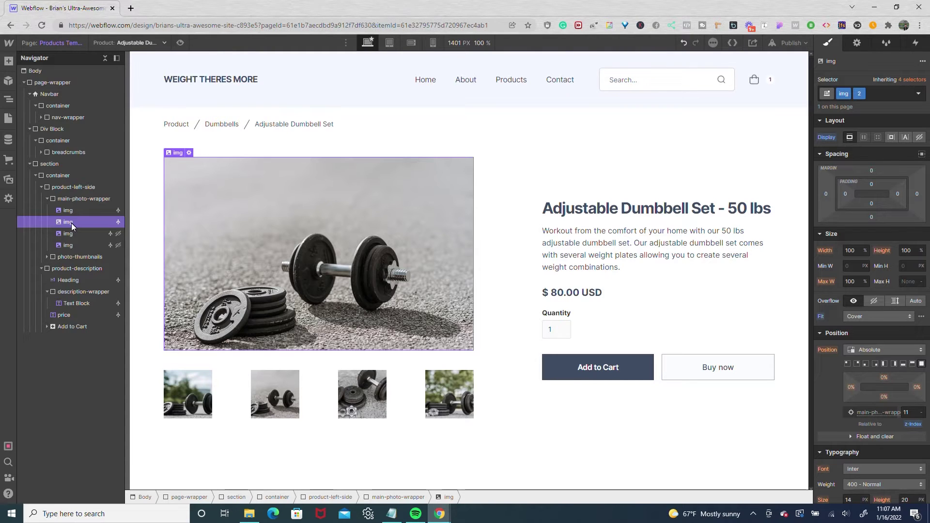
left_click(68, 234)
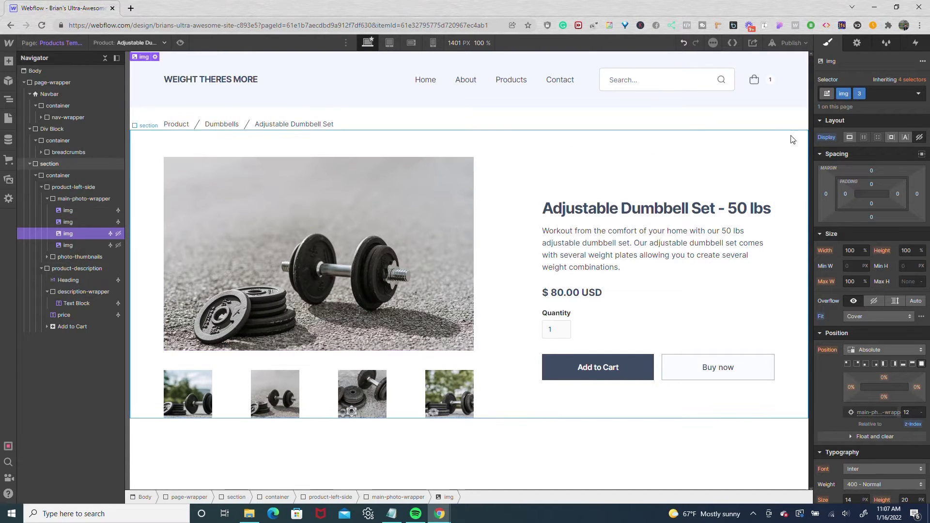
left_click(851, 138)
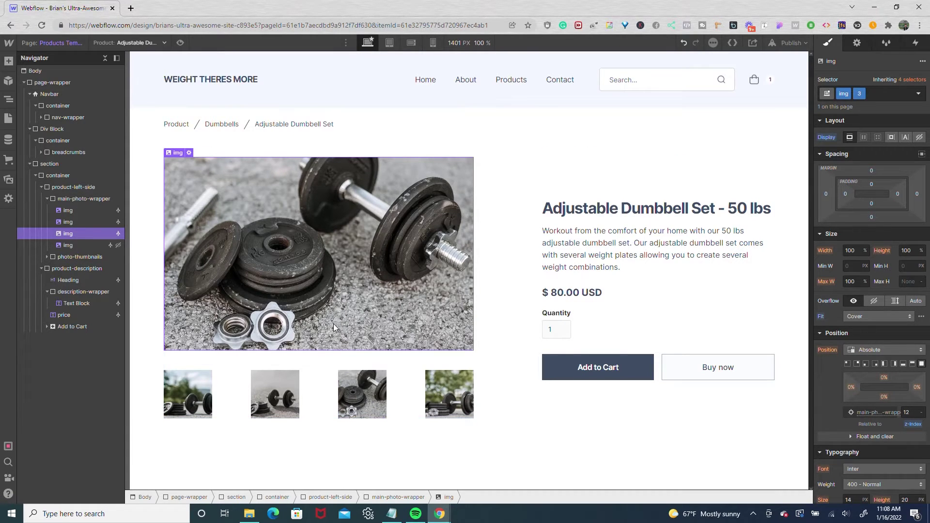
left_click(83, 245)
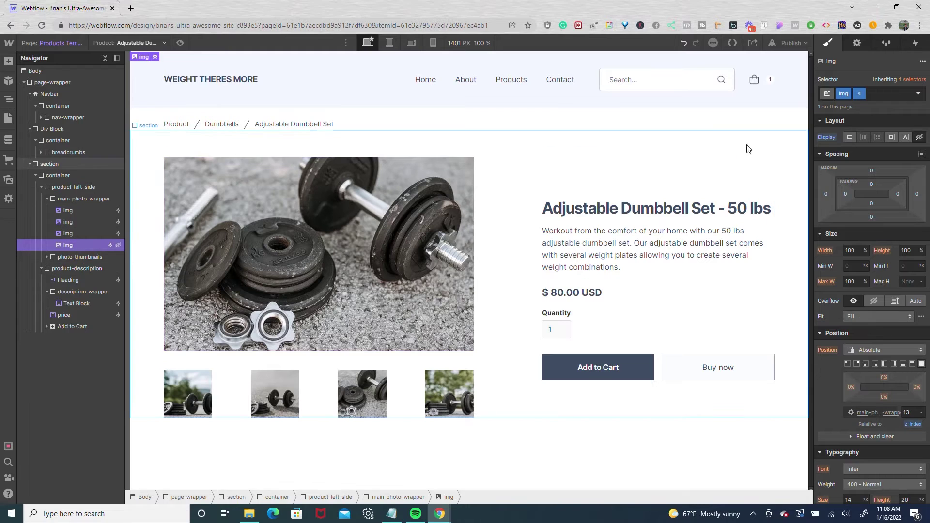
left_click(849, 137)
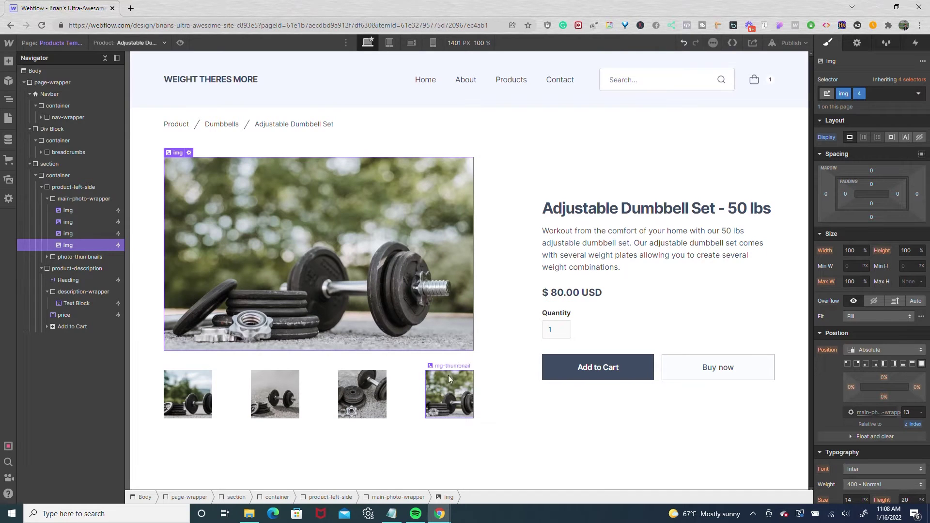
Set the display of the fourth, third and second main-photo-wrapper images back to none.
left_click_drag(85, 222, 85, 242)
left_click(920, 138)
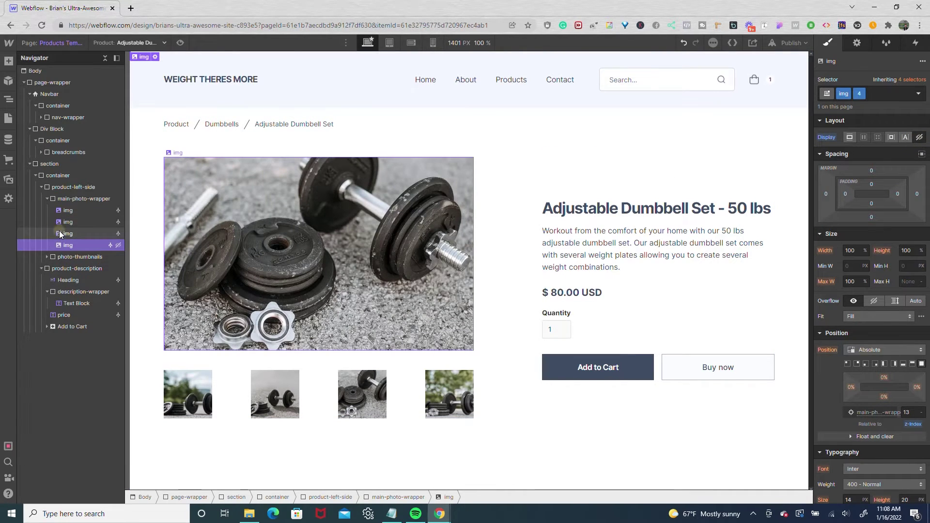
left_click(59, 232)
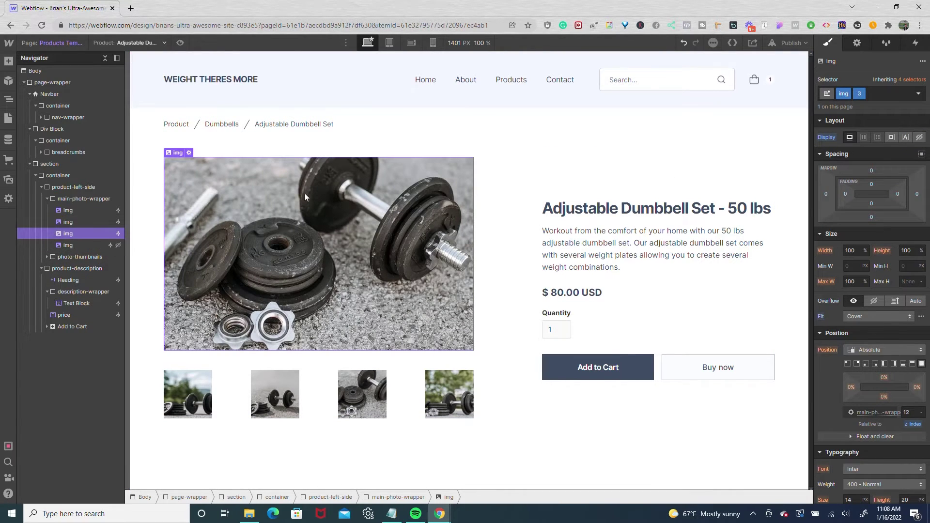
left_click(919, 138)
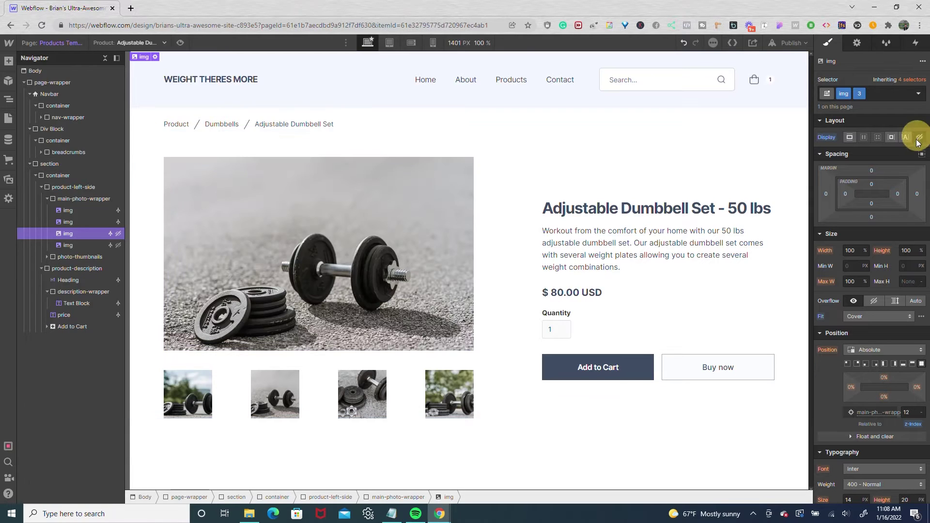
left_click(98, 221)
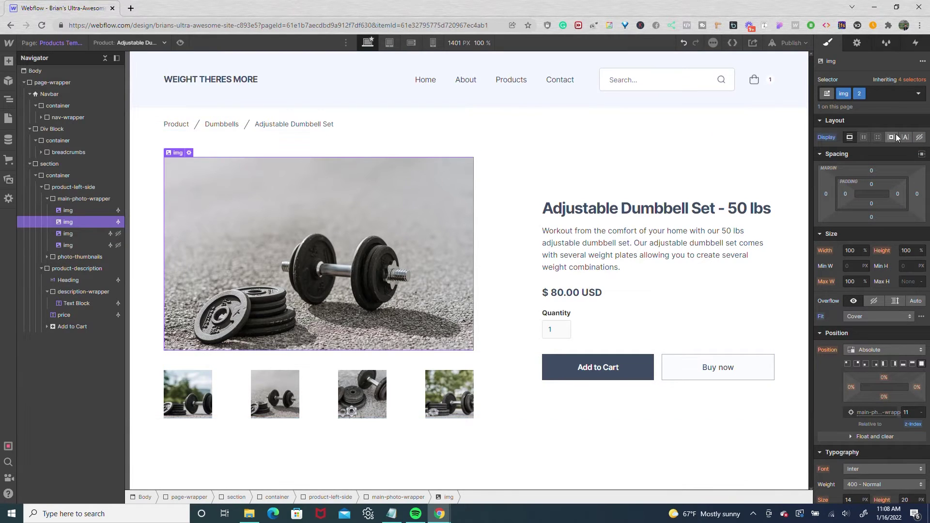
left_click(919, 138)
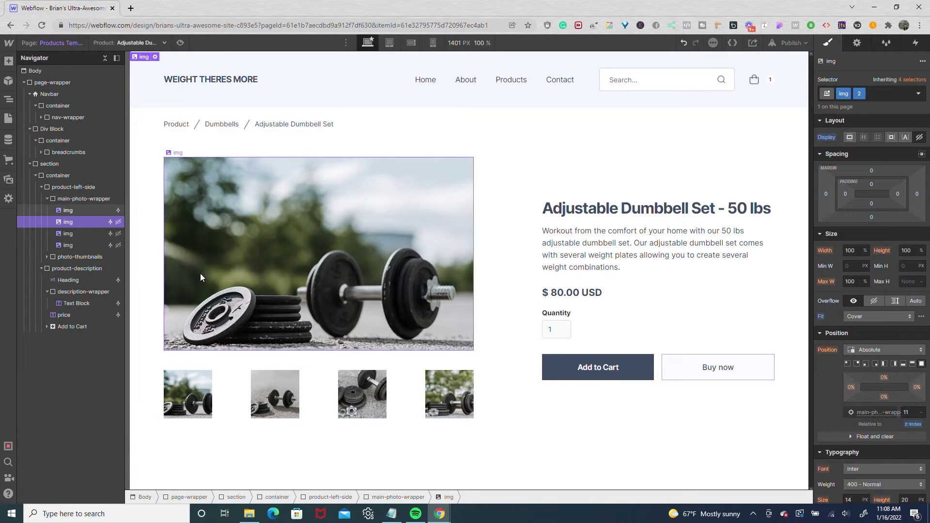
Inspect main-photo-wrapper and the photo-thumbnails block, expanding the first thumbnail-photo link to examine its nested image.
left_click(93, 211)
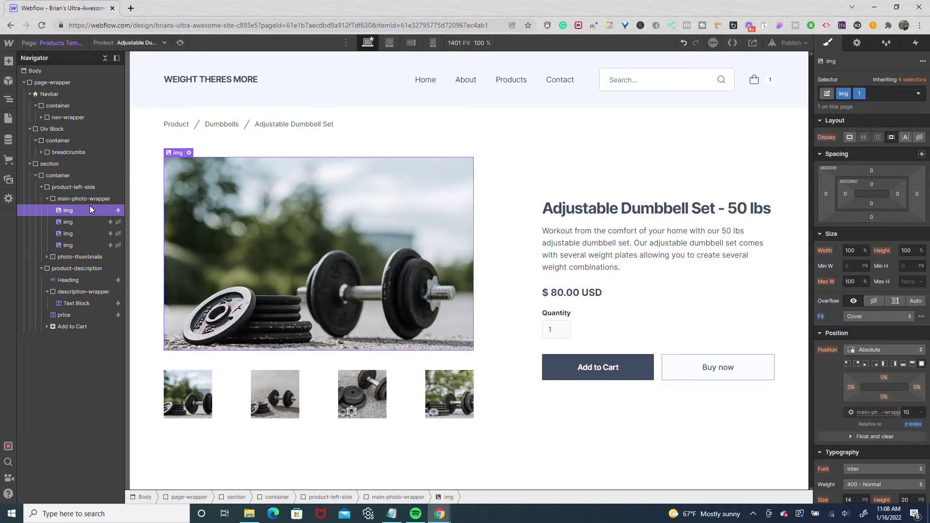
left_click(89, 200)
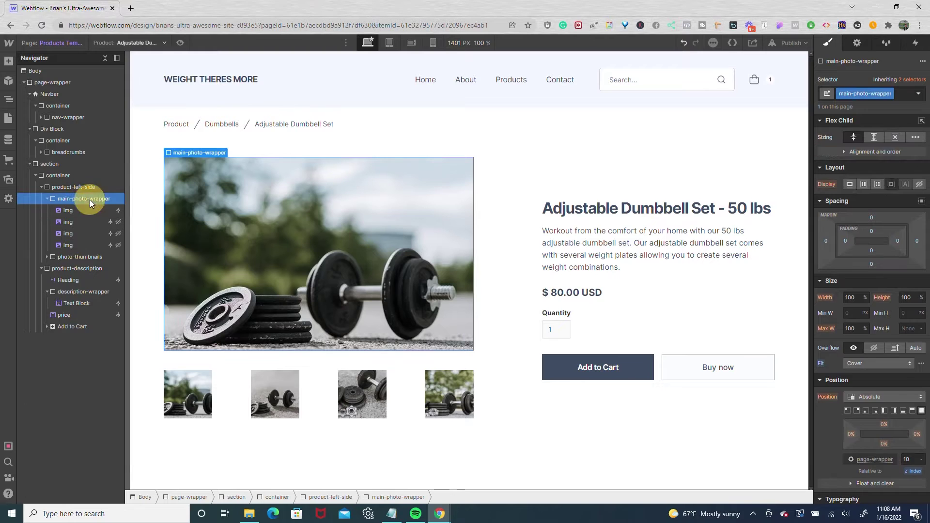
left_click(84, 256)
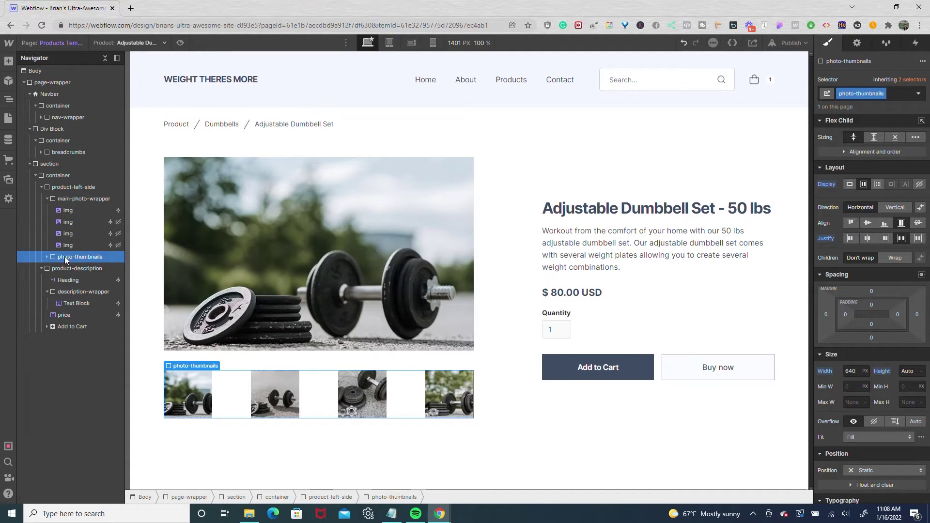
left_click(47, 257)
left_click(51, 268)
left_click(52, 281)
left_click(51, 293)
left_click(52, 302)
left_click(71, 268)
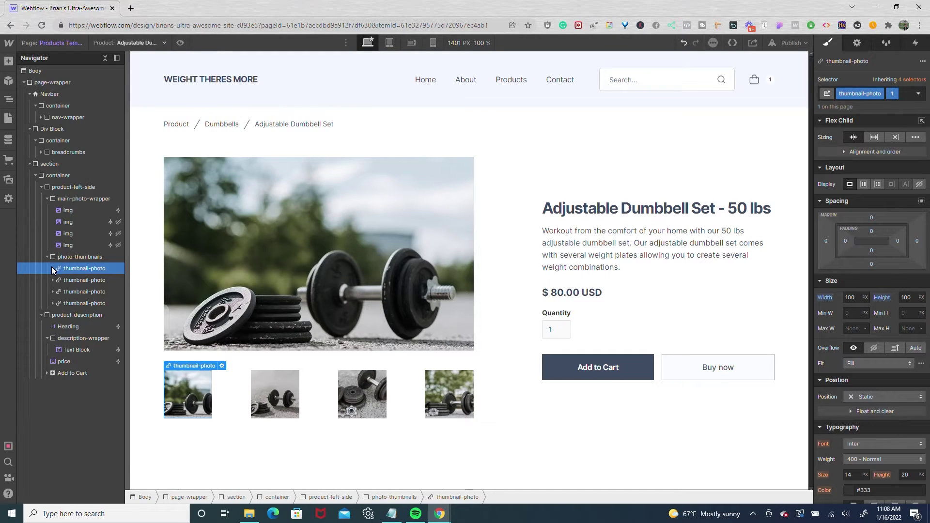
left_click(52, 268)
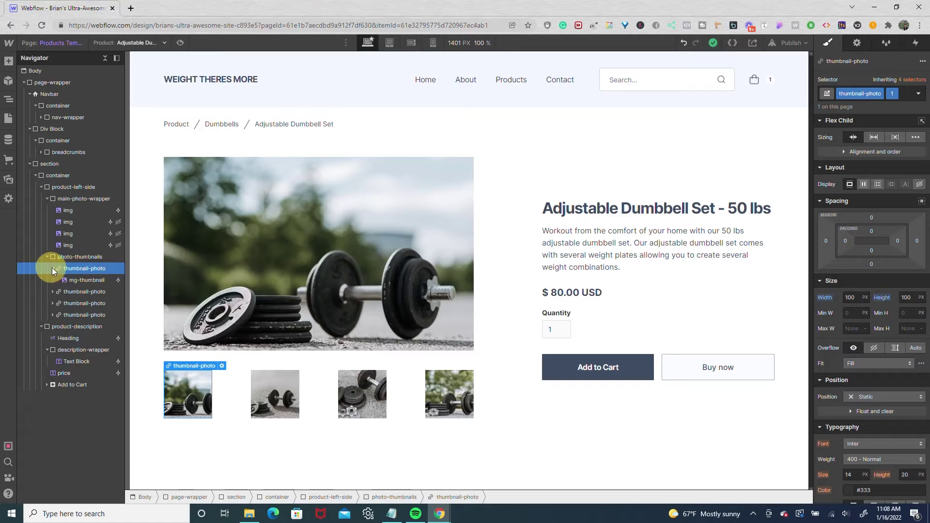
Check which Products field supplies the nested image of the first thumbnail-photo link.
left_click(74, 281)
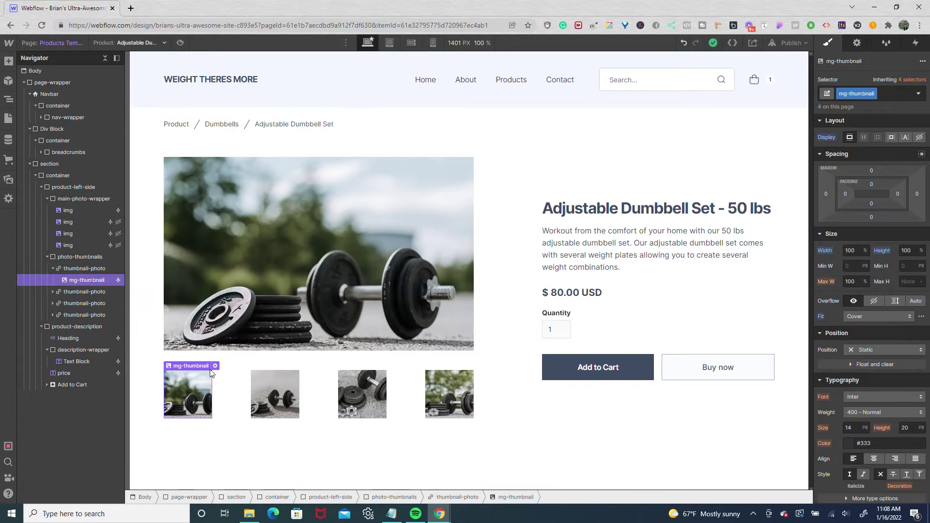
left_click(215, 366)
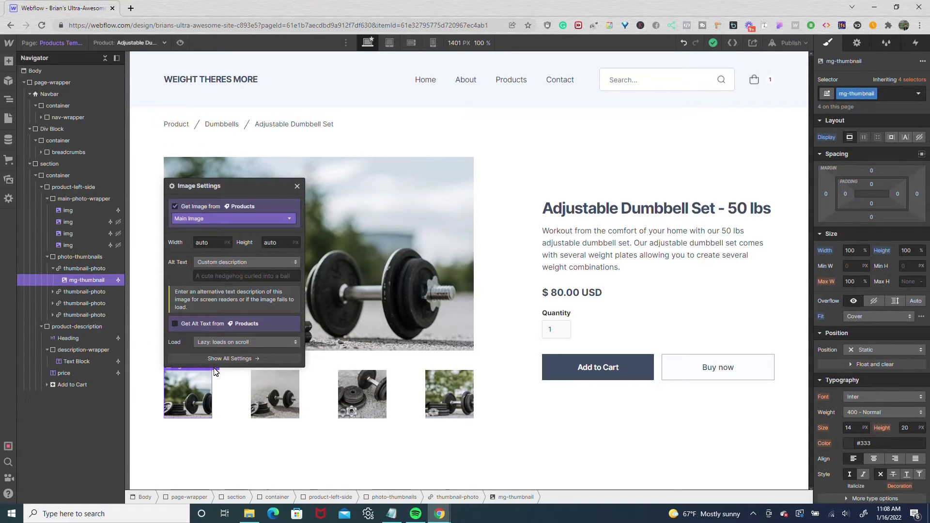
left_click(295, 188)
Check the second thumbnail-photo's link settings and the Products field supplying its nested image.
left_click(95, 291)
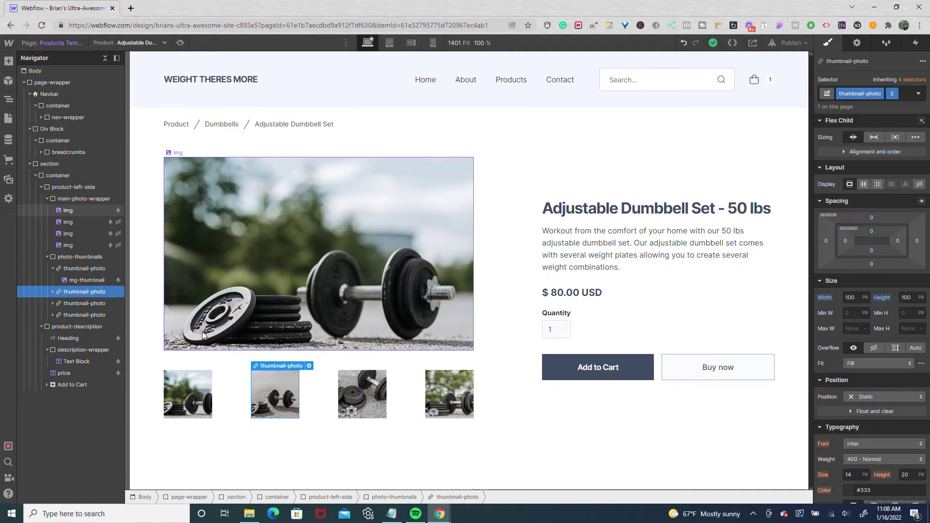
left_click(310, 366)
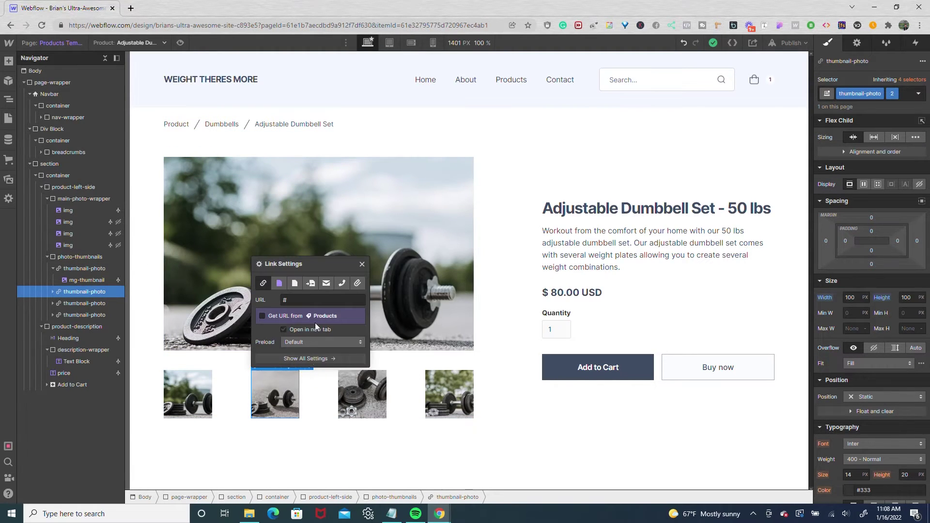
left_click(361, 265)
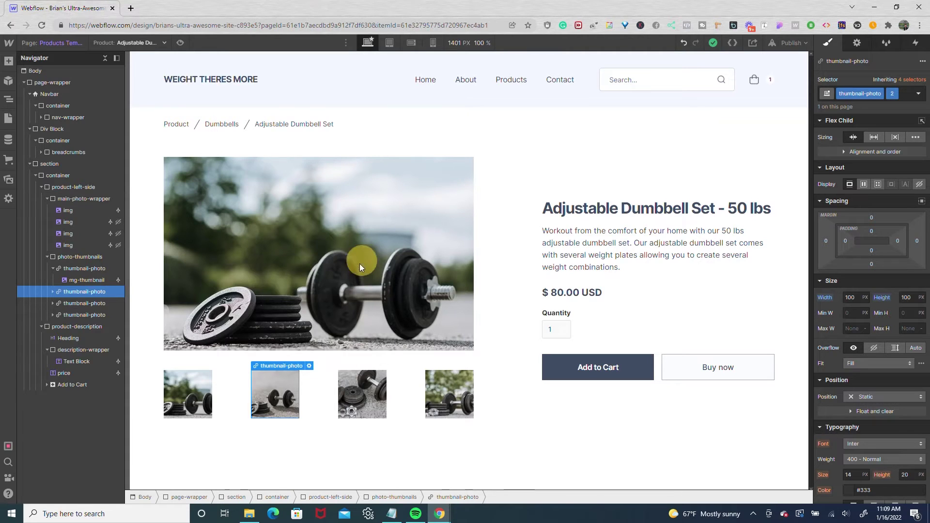
left_click(74, 303)
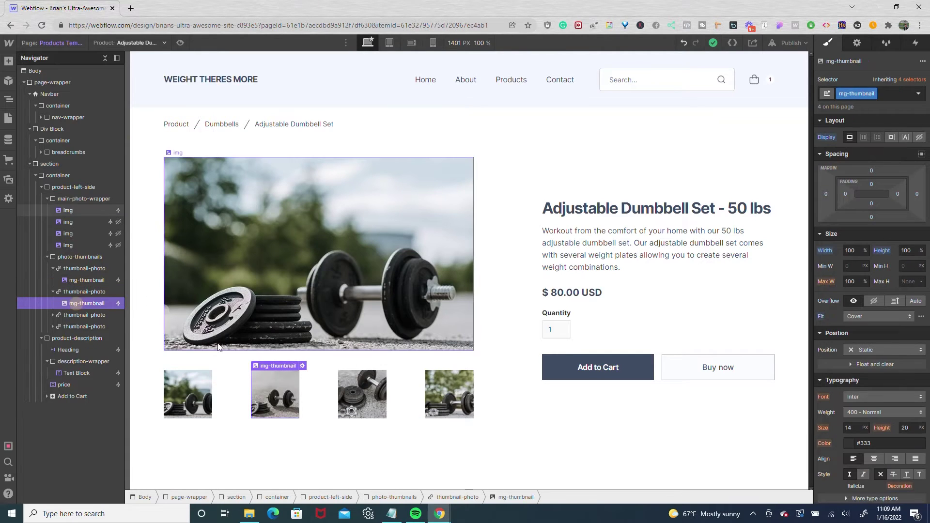
left_click(305, 367)
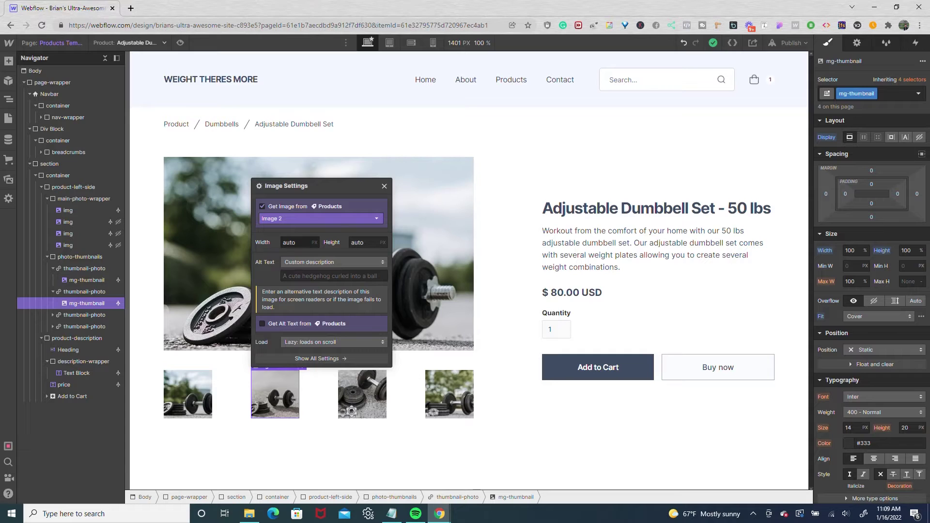
left_click(385, 186)
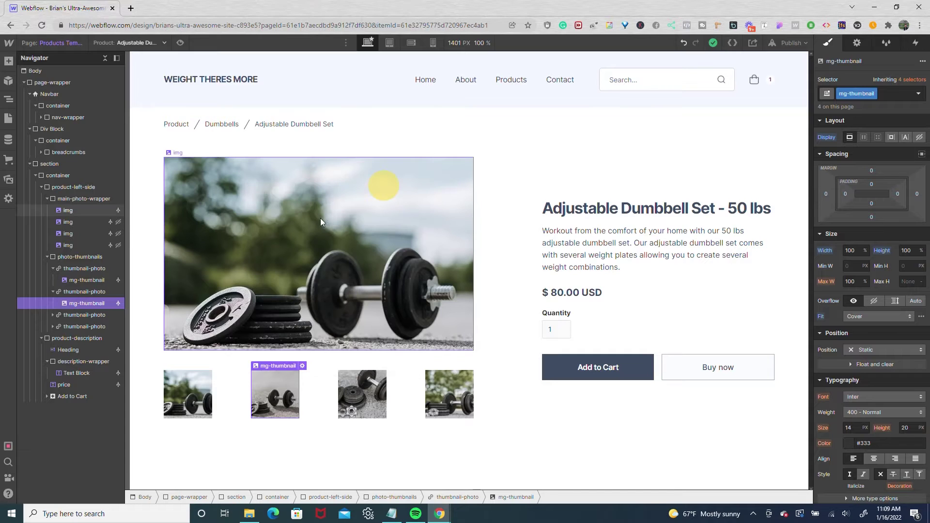
Expand the third and fourth thumbnail-photo links and check the image source of each nested mg-thumbnail.
left_click(52, 315)
left_click(73, 327)
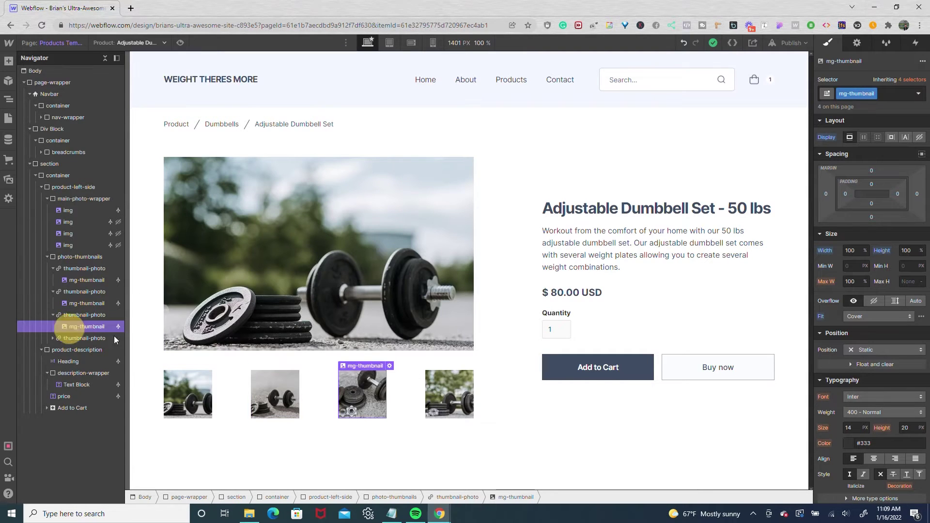
left_click(389, 367)
left_click(472, 187)
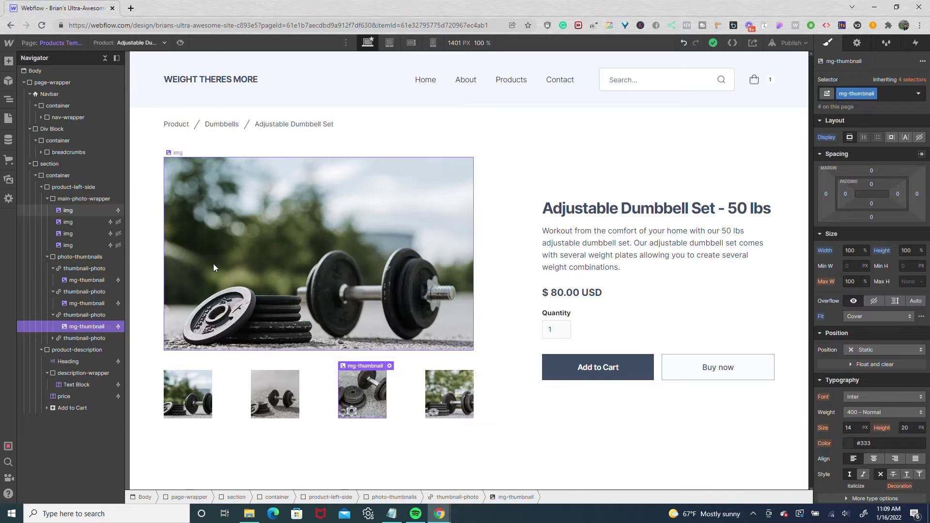
left_click(51, 340)
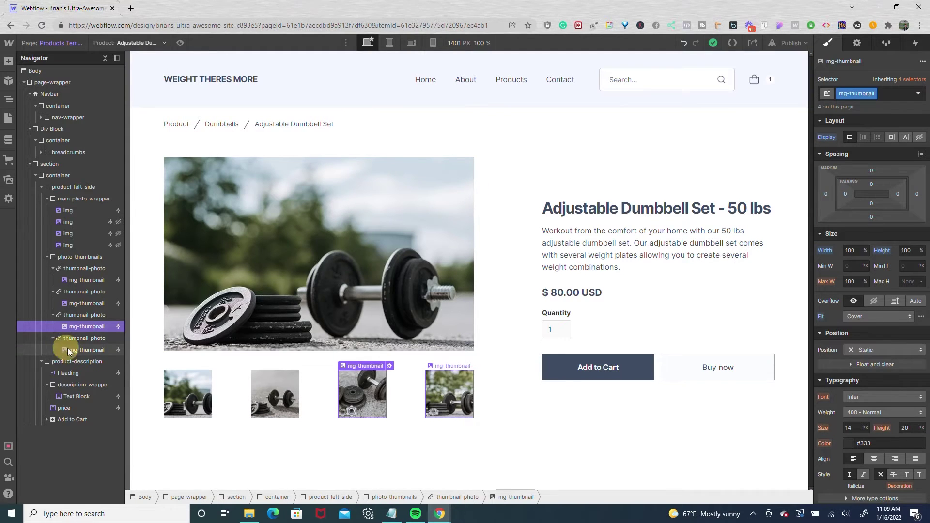
left_click(72, 349)
left_click(477, 366)
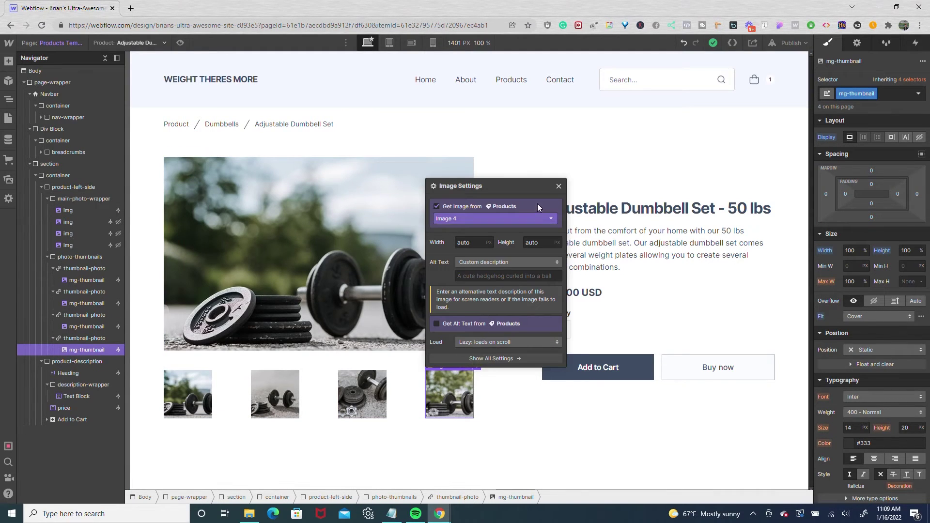
left_click(559, 186)
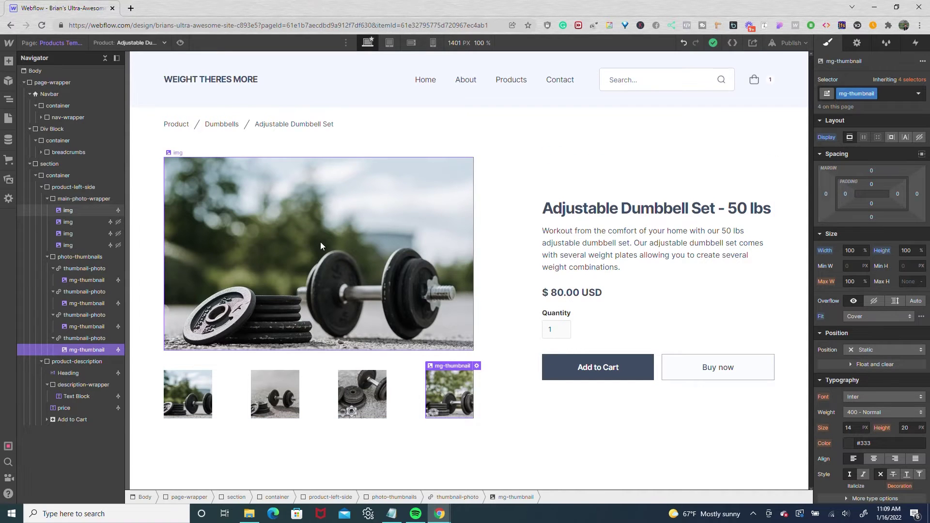
Go through the four thumbnail-photo links in photo-thumbnails and compare their combo classes.
left_click(74, 271)
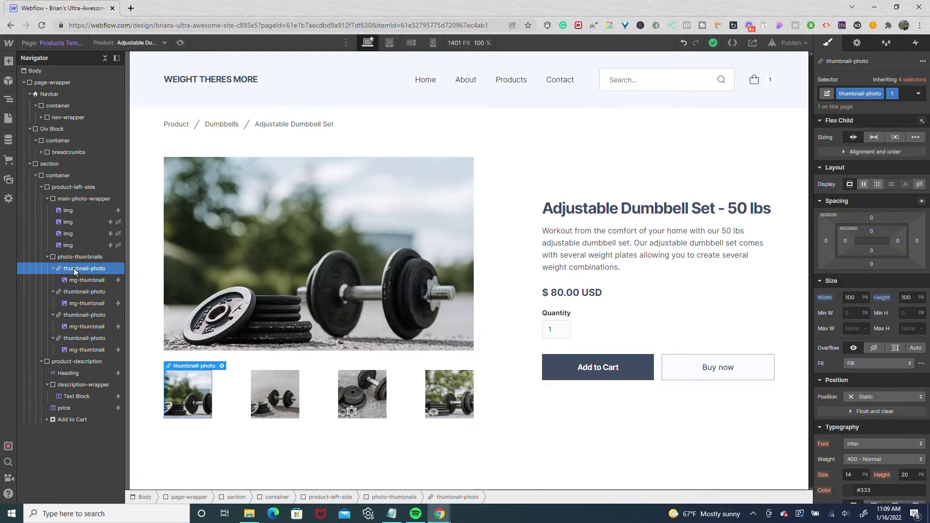
left_click(74, 268)
left_click(72, 290)
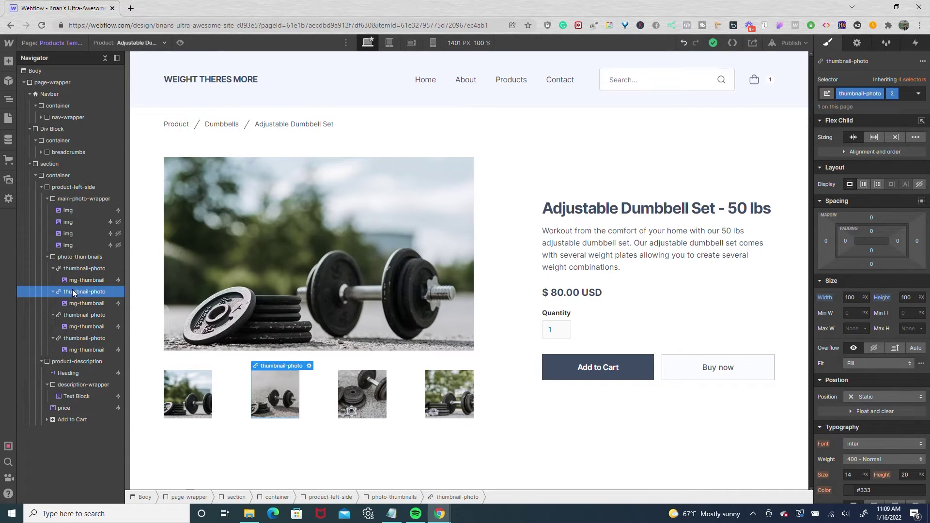
left_click(70, 315)
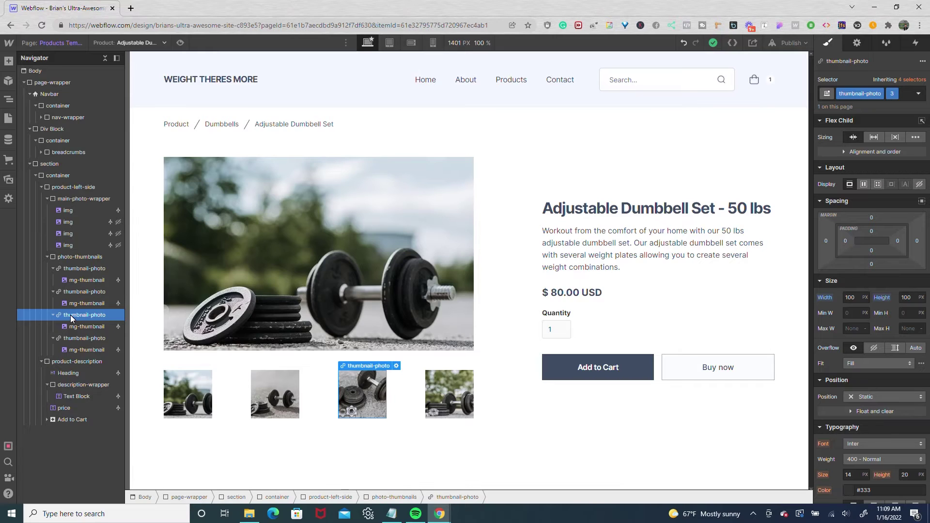
left_click(68, 337)
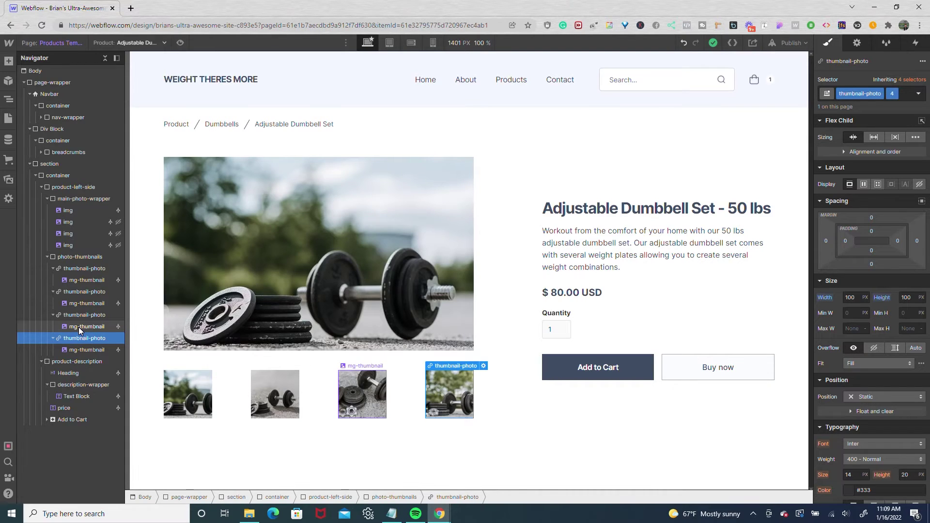
Add a Mouse click (tap) trigger to the second thumbnail-photo, with Start an animation as its first-click action.
left_click(72, 293)
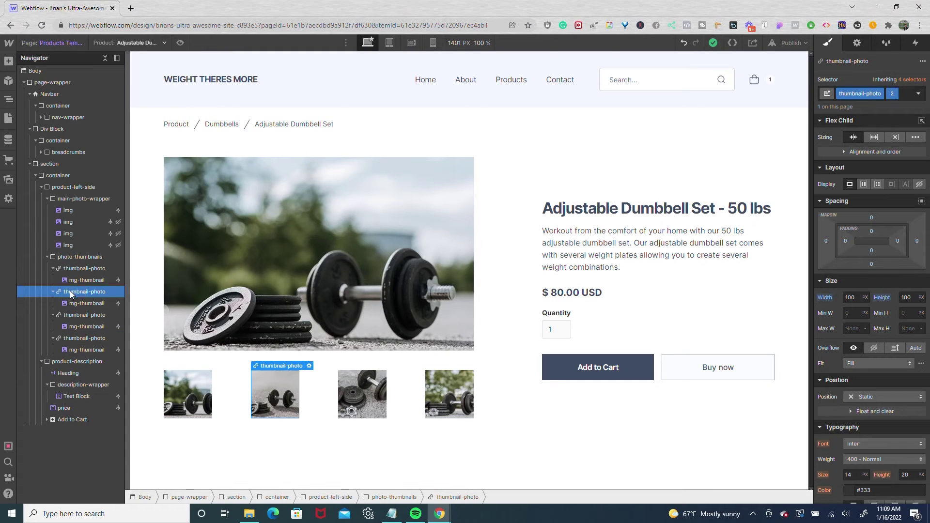
left_click(52, 292)
left_click(51, 304)
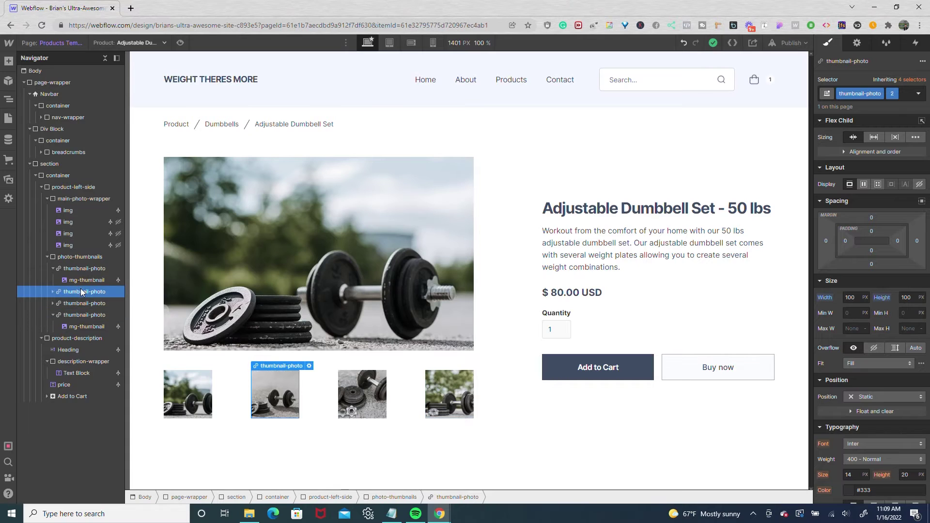
left_click(915, 43)
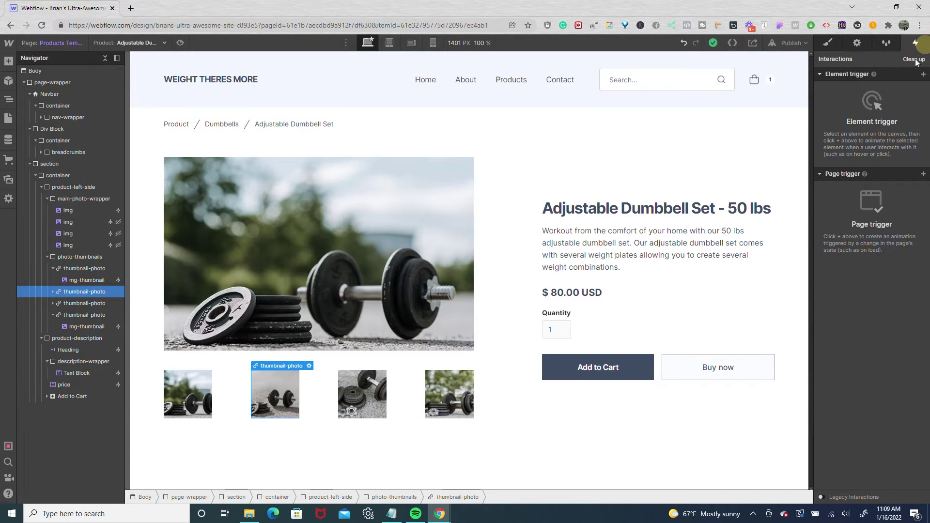
left_click(923, 74)
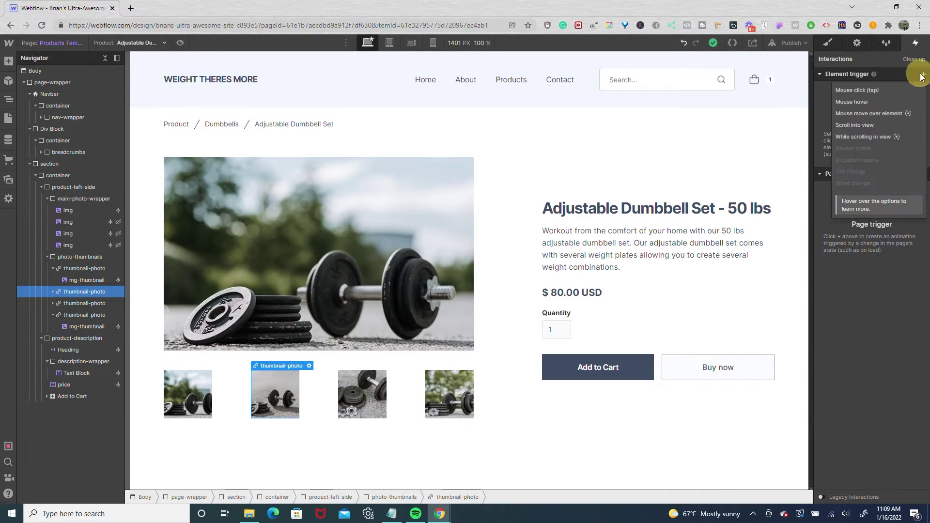
left_click(888, 90)
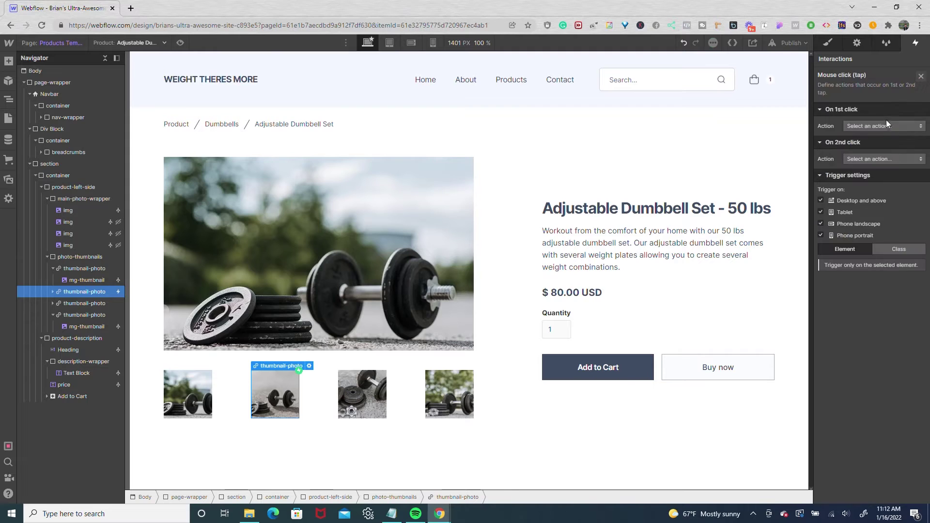
left_click(885, 126)
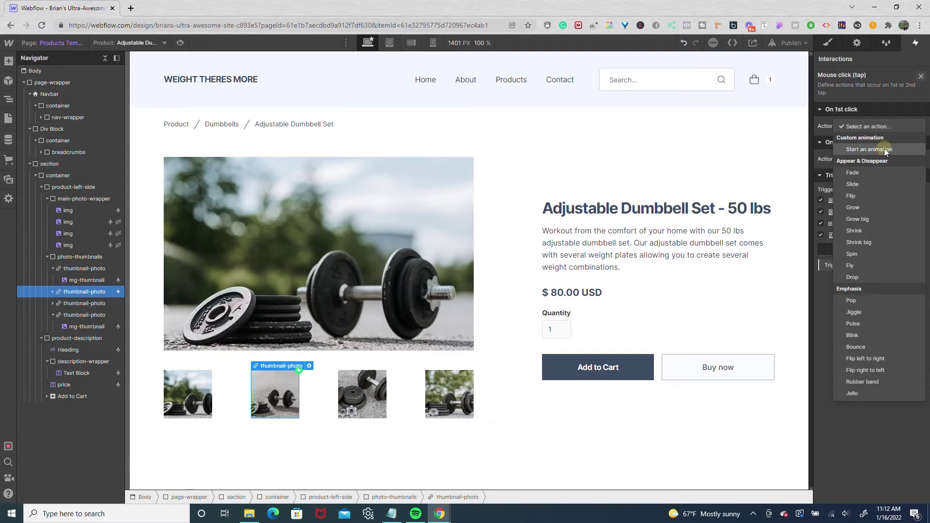
left_click(885, 147)
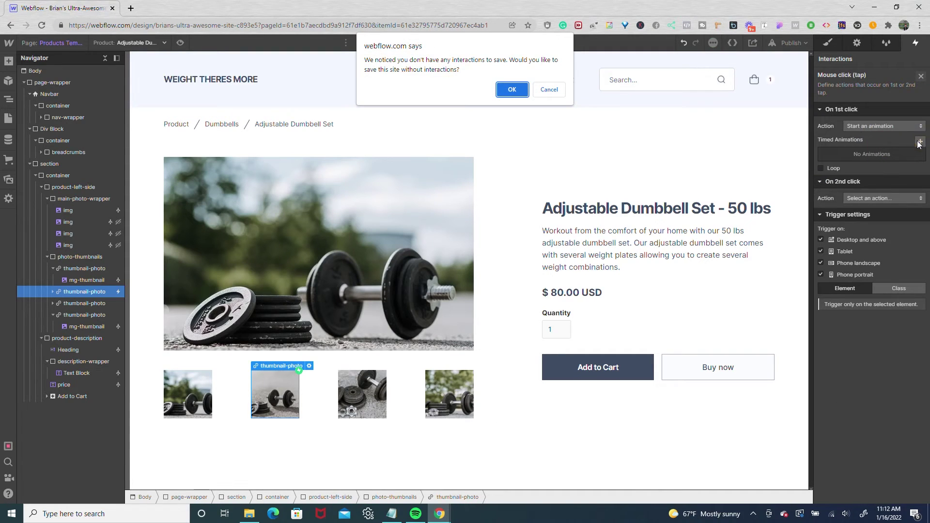
left_click(522, 90)
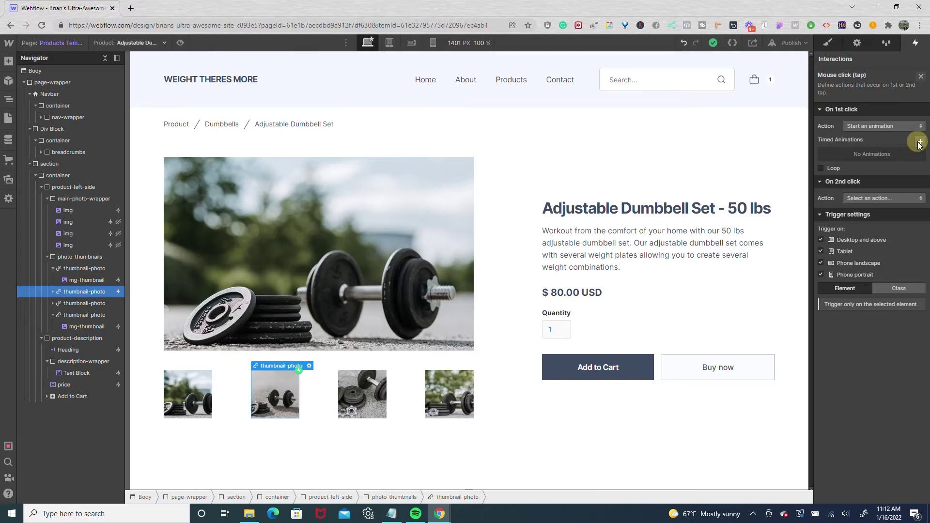
Create a timed animation named "thumbnail 2" for the first click.
left_click(920, 141)
key("BackSpace")
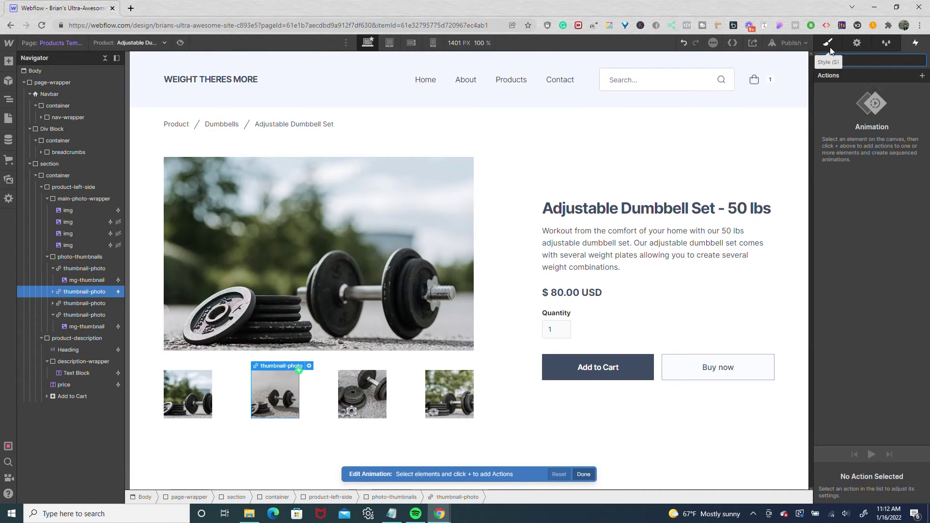
type("thumbnail 2")
key("Return")
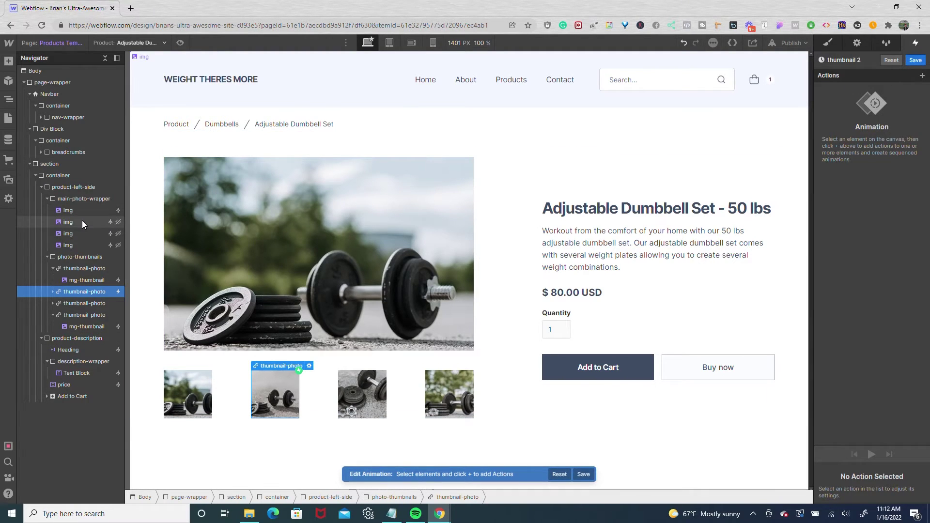
Add a Hide/Show action for the second image in main-photo-wrapper, with display block set as initial state.
left_click(66, 222)
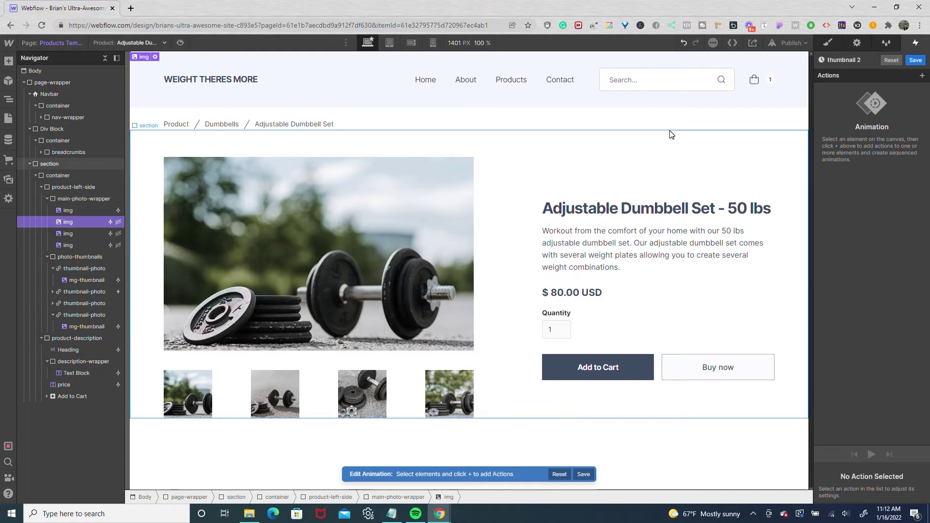
left_click(922, 76)
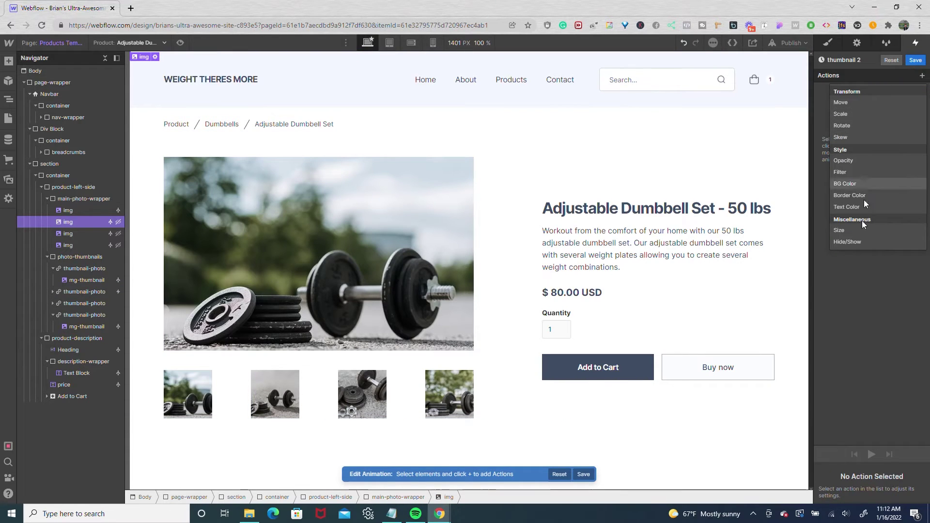
left_click(860, 241)
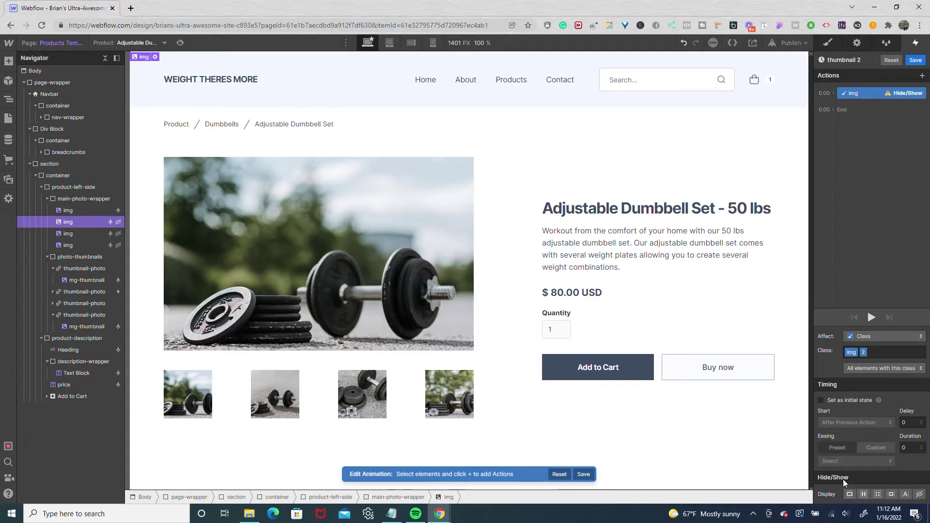
left_click(849, 494)
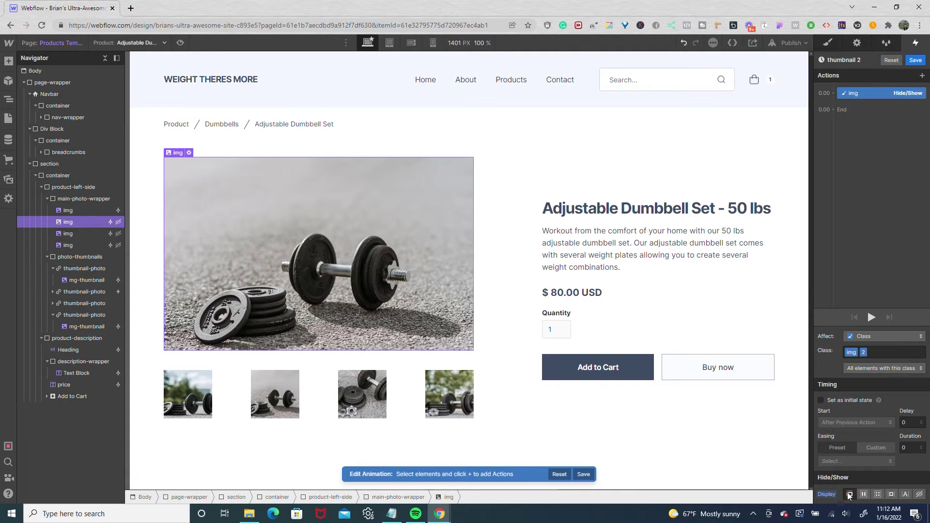
left_click(841, 401)
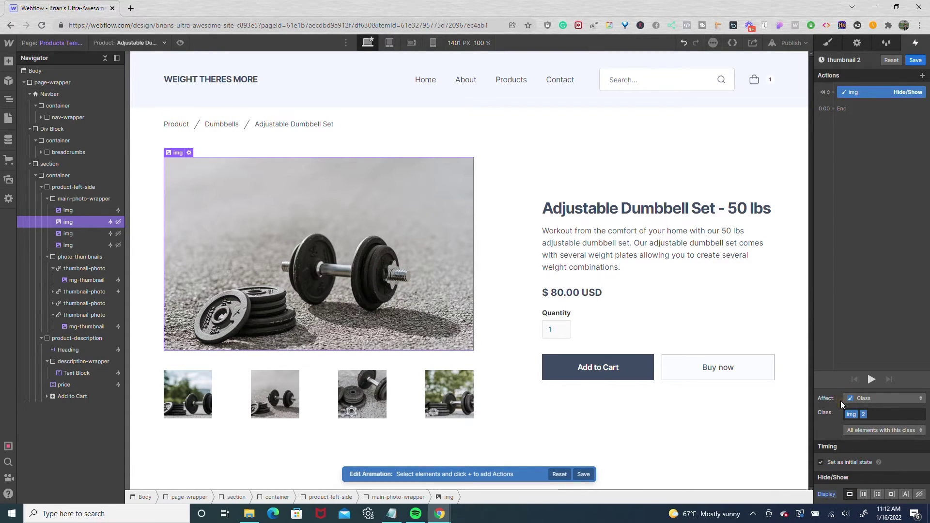
Add an initial-state Opacity action of 0% for the same main photo image.
left_click(834, 92)
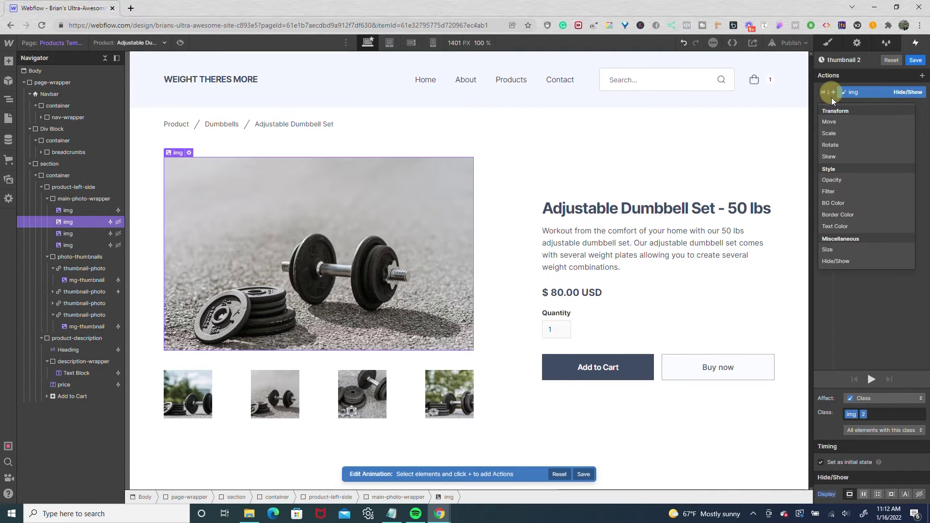
left_click(832, 180)
left_click(834, 494)
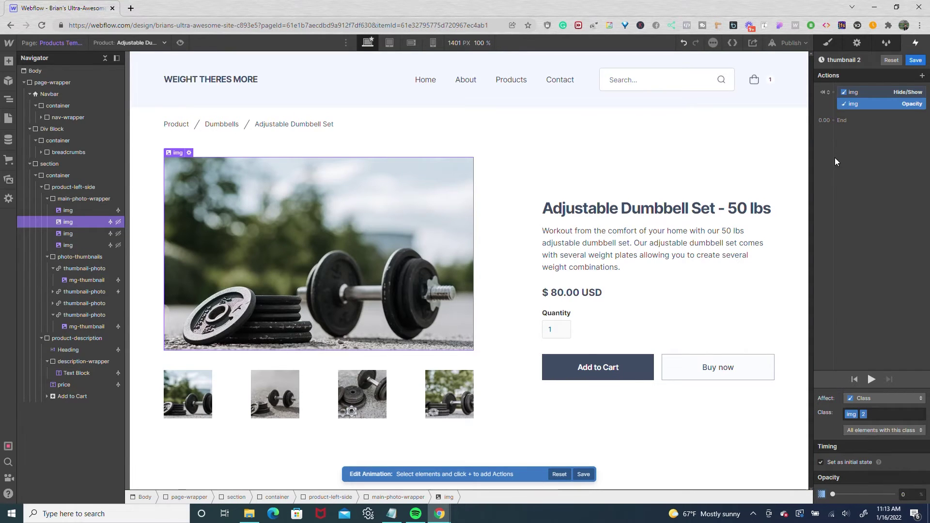
Add a non-initial Opacity action of 100% for the second main photo image, with Out Quart easing and a 0.75 s duration.
left_click(833, 120)
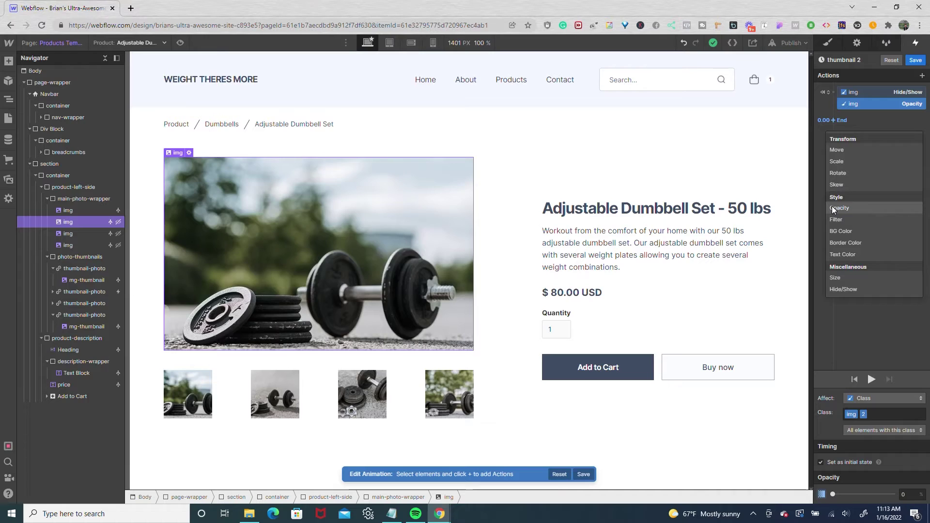
left_click(833, 208)
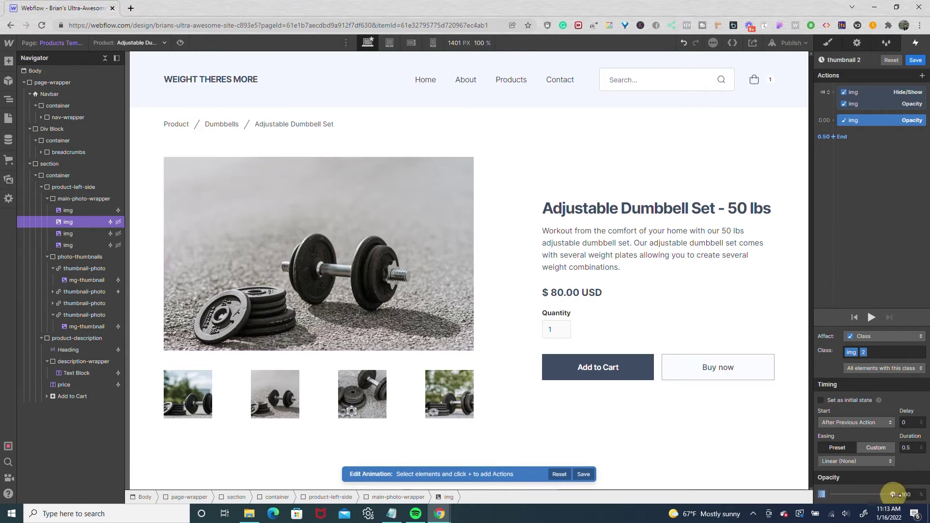
left_click(873, 463)
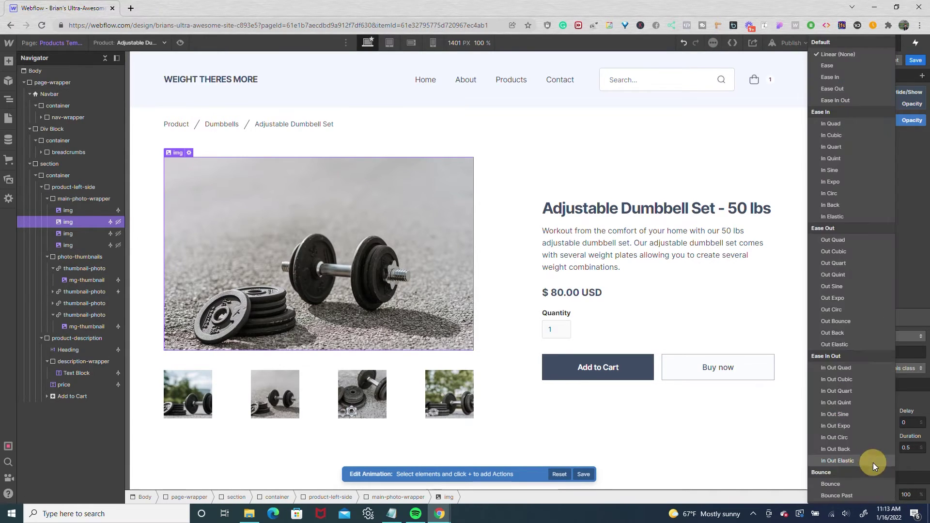
left_click(839, 264)
key("Tab")
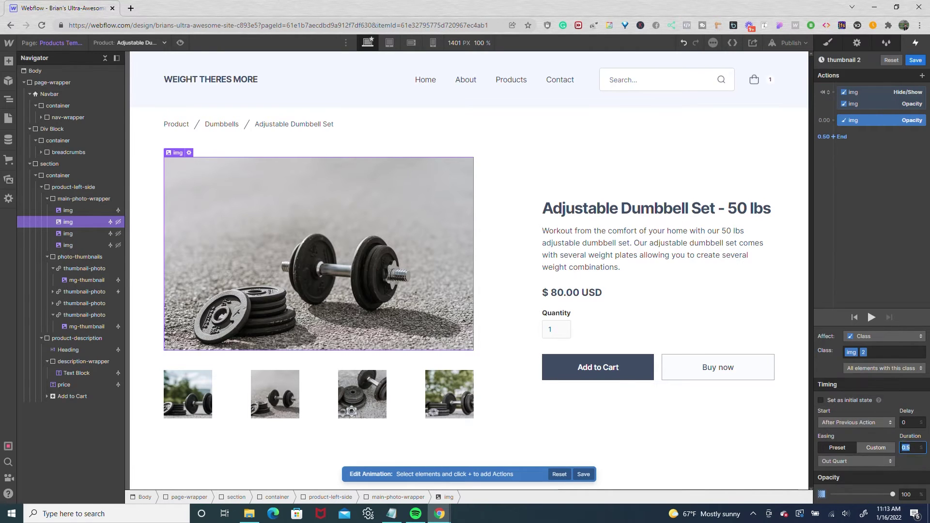
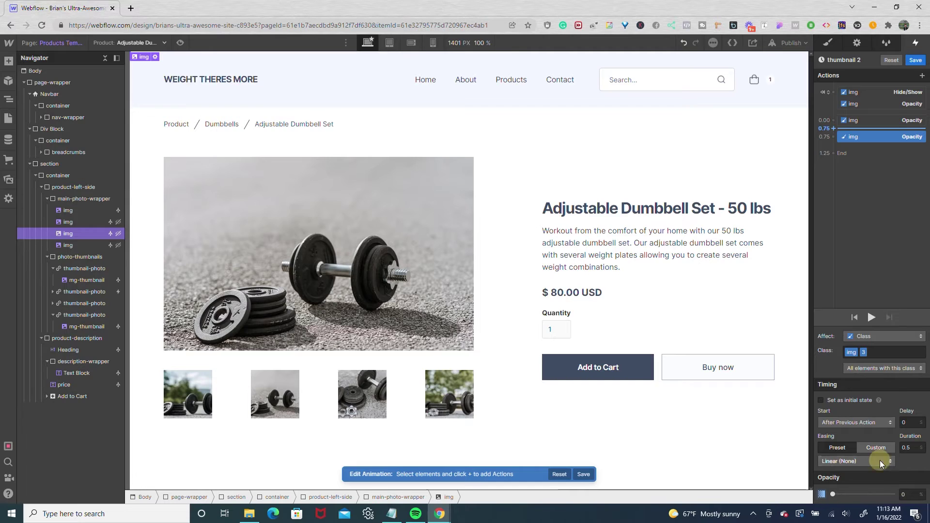
Apply Out Quart easing to the third image's 0% Opacity action and make it run with the previous action.
left_click(862, 265)
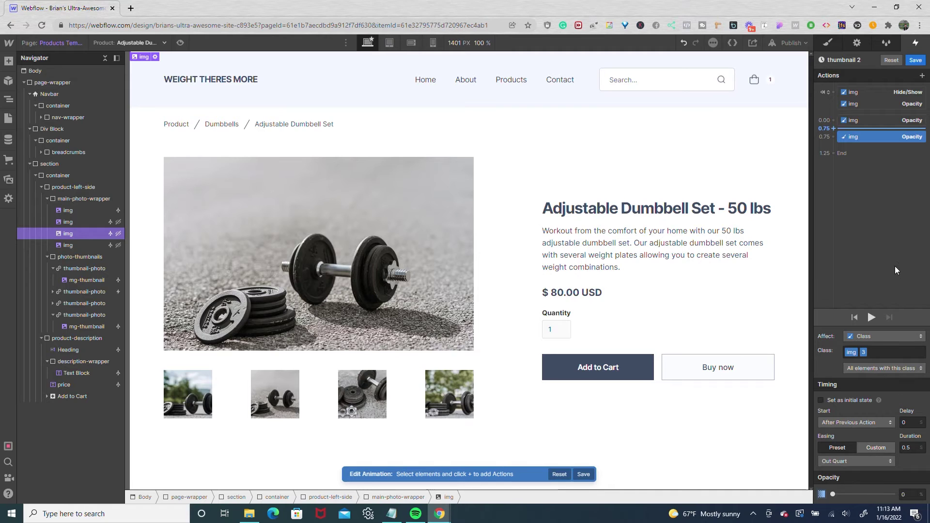
left_click_drag(874, 133, 876, 120)
left_click(876, 121)
left_click(876, 132)
Duplicate the third image's Opacity action, retarget the copy to the fourth main photo image, and run it with the previous action.
right_click(876, 132)
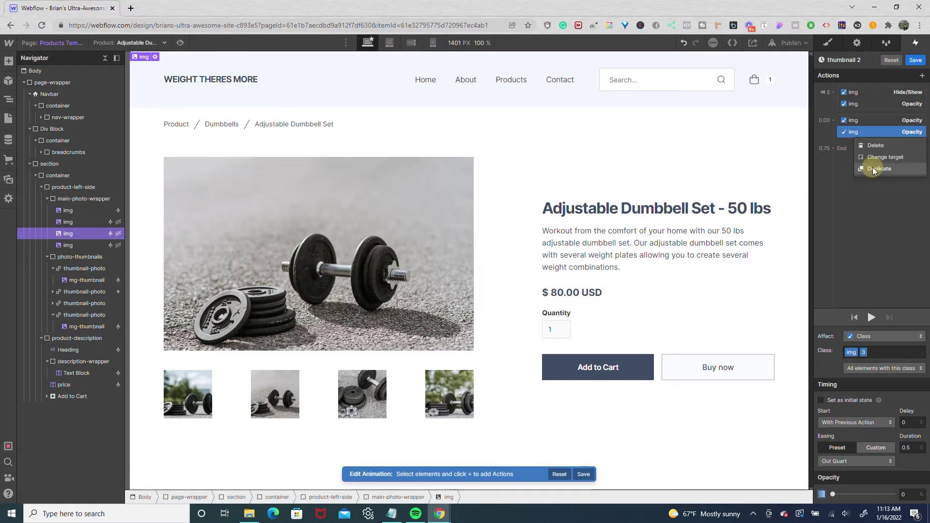
left_click(878, 169)
mouse_move(857, 151)
left_mouse_down()
mouse_move(857, 124)
mouse_move(857, 146)
left_mouse_up()
right_click(858, 147)
left_click(856, 170)
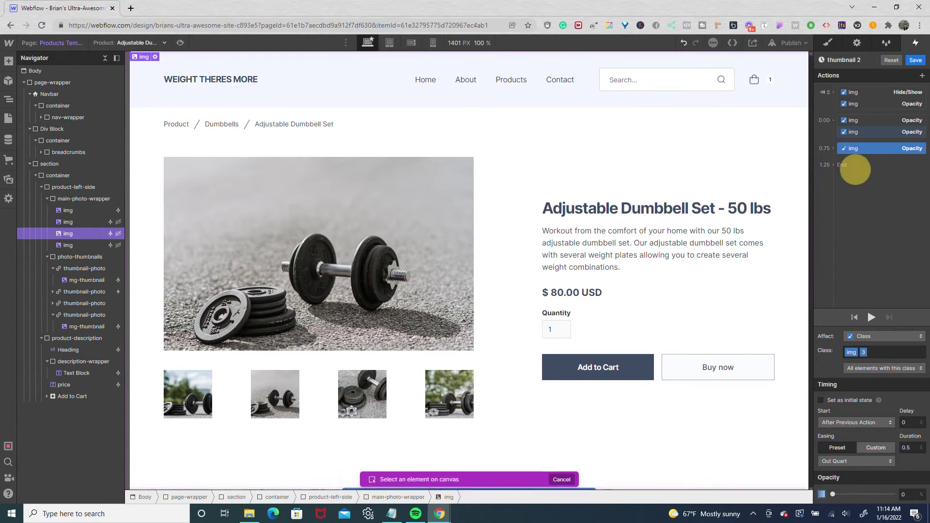
left_click(82, 245)
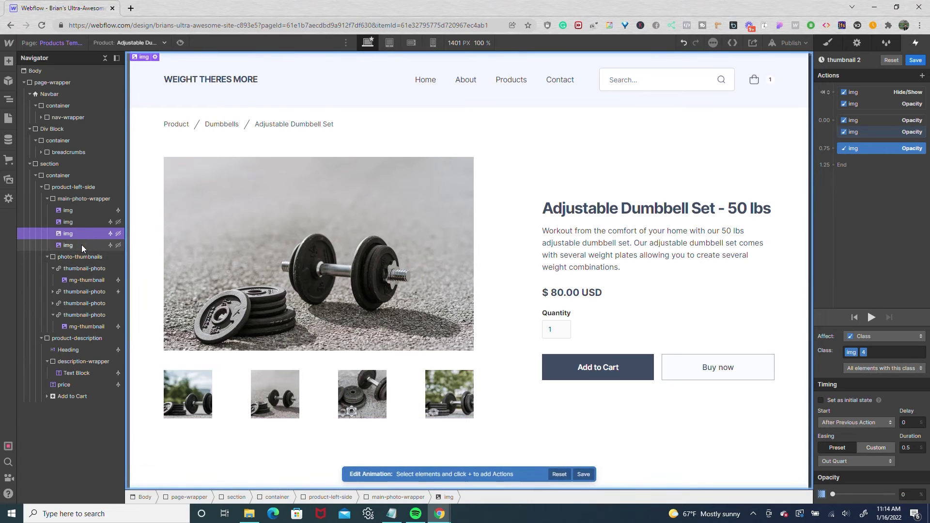
left_click_drag(888, 148, 890, 136)
left_click(885, 143)
Duplicate the fourth image's Opacity action, retarget the copy to the first main photo image, and run it with the previous action.
right_click(884, 145)
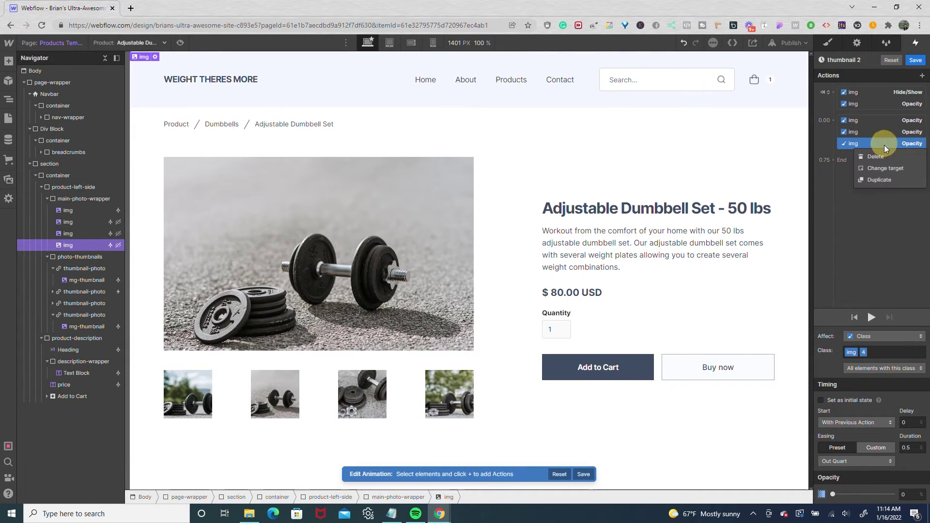
left_click(882, 180)
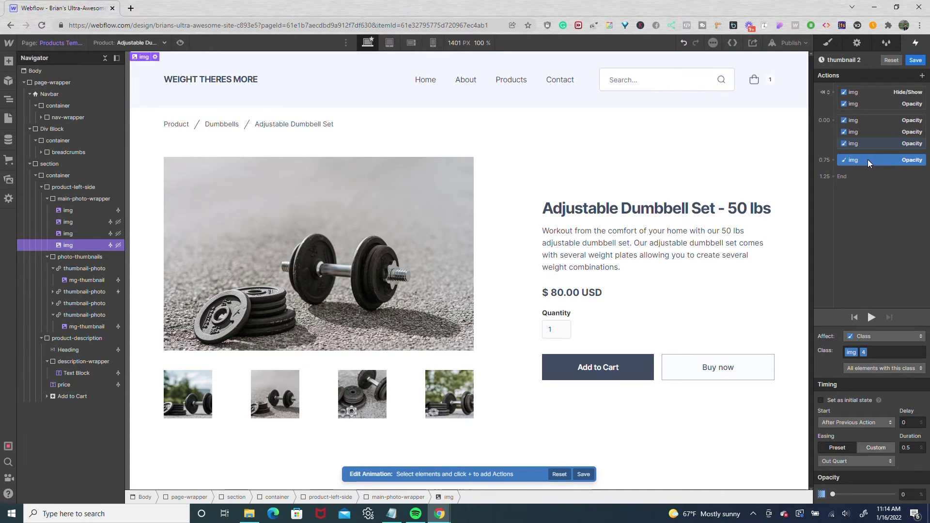
right_click(868, 159)
left_click(872, 185)
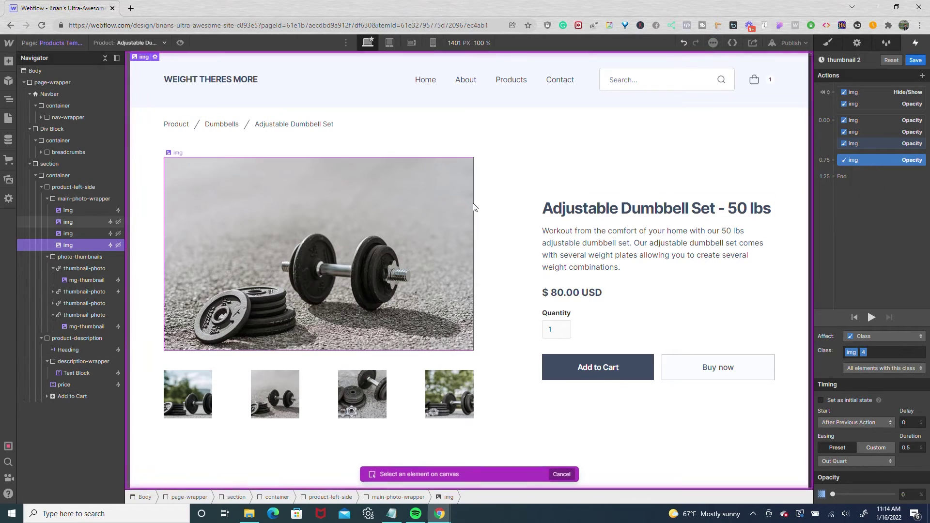
left_click(77, 212)
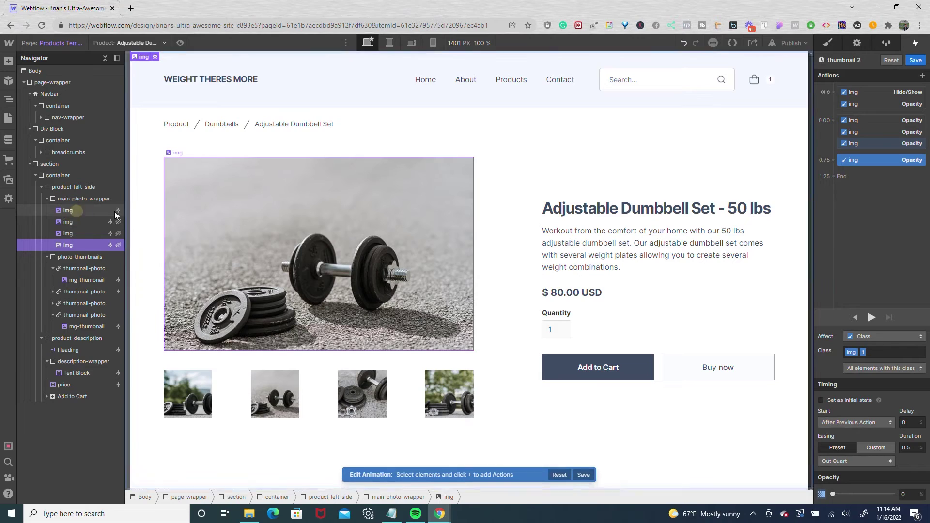
left_click_drag(879, 158, 880, 145)
Check each action in the thumbnail 2 animation and save the animation.
left_click(865, 92)
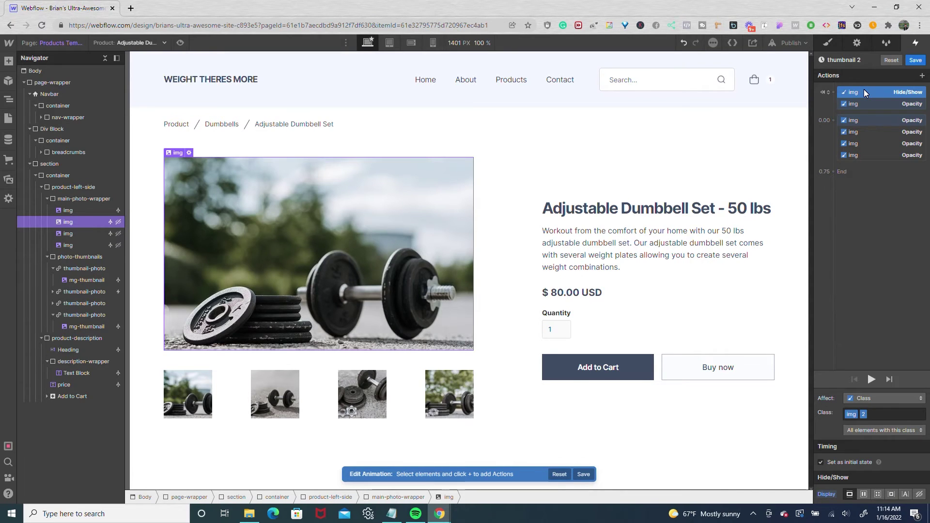
left_click(865, 105)
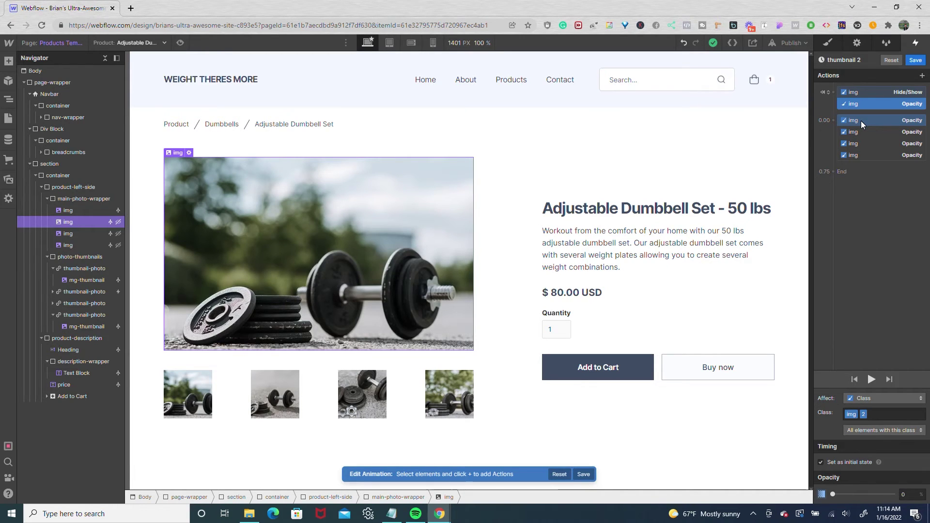
left_click(862, 121)
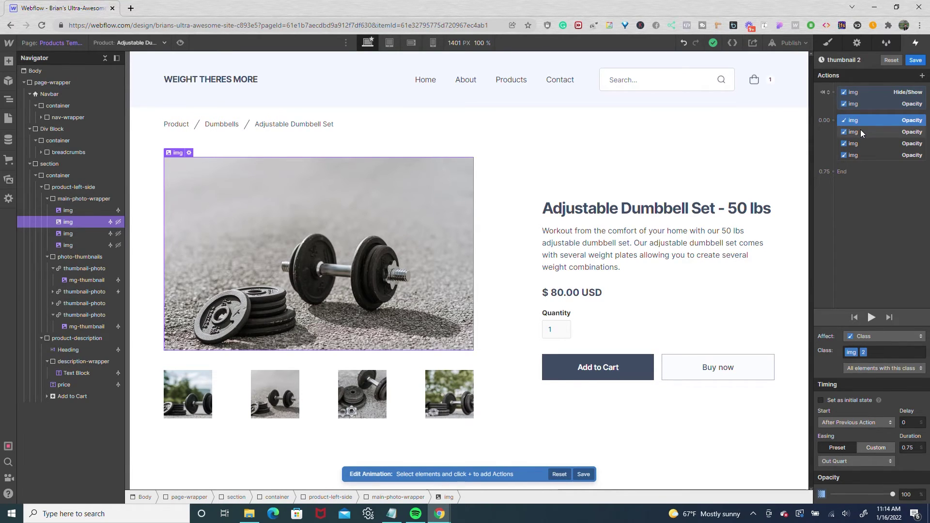
left_click(860, 129)
left_click(860, 142)
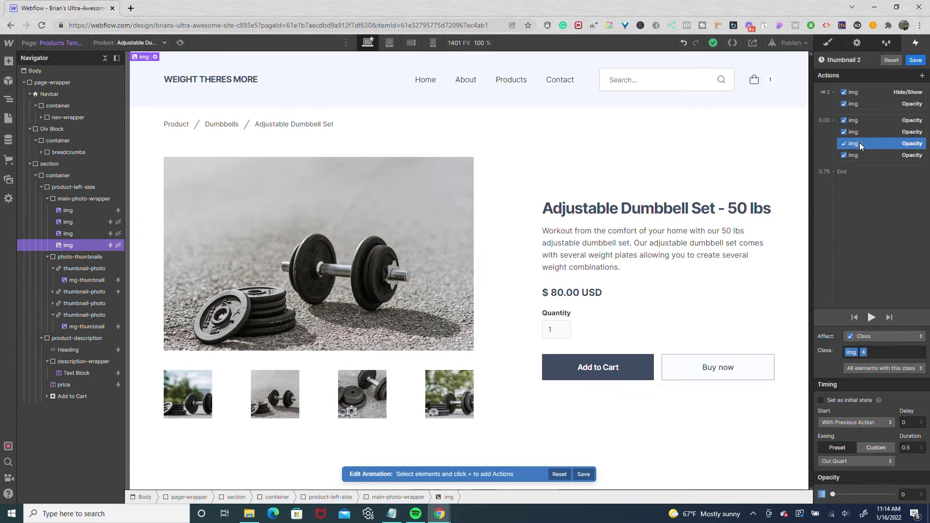
left_click(858, 151)
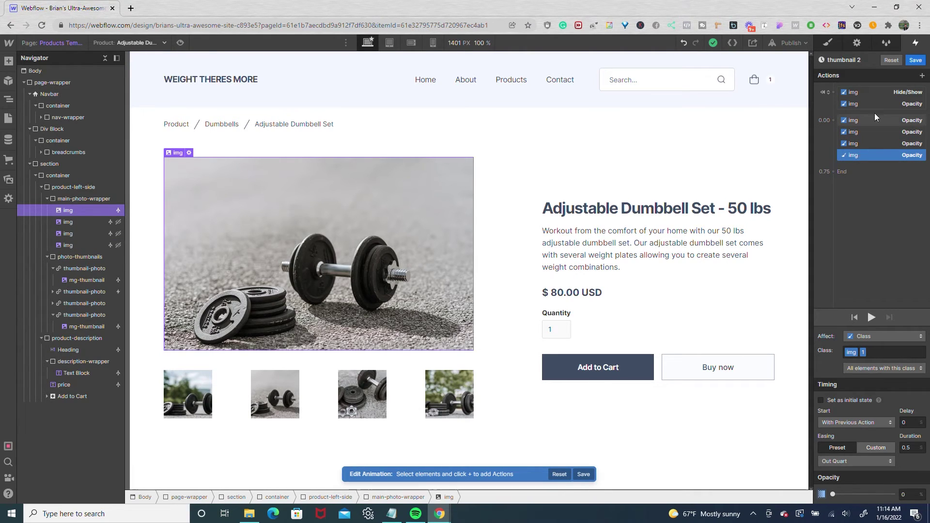
left_click(913, 61)
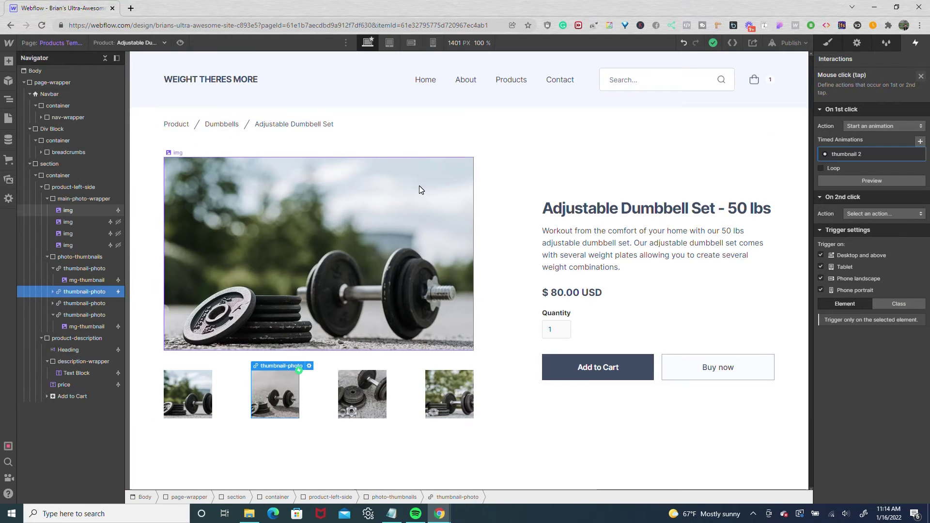
Add a Mouse click (tap) trigger to the third thumbnail-photo, with Start an animation as its first-click action.
left_click(101, 303)
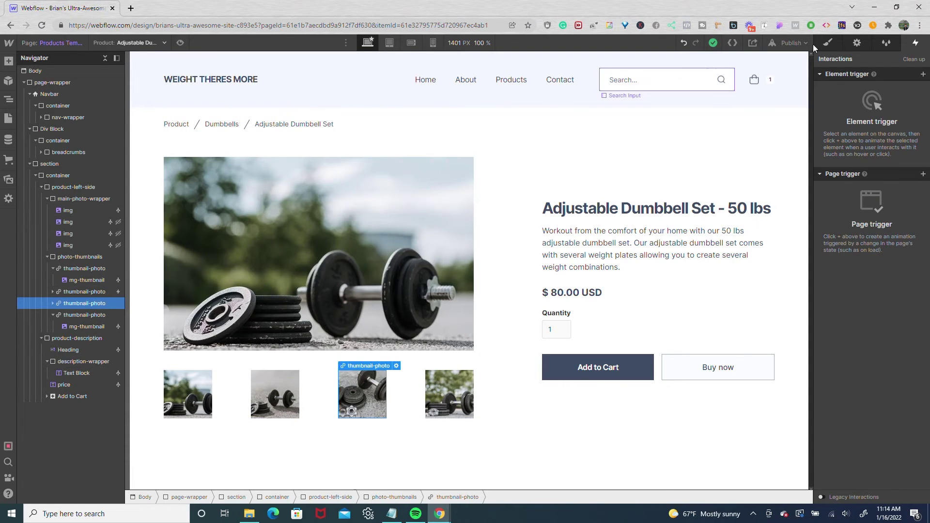
left_click(923, 74)
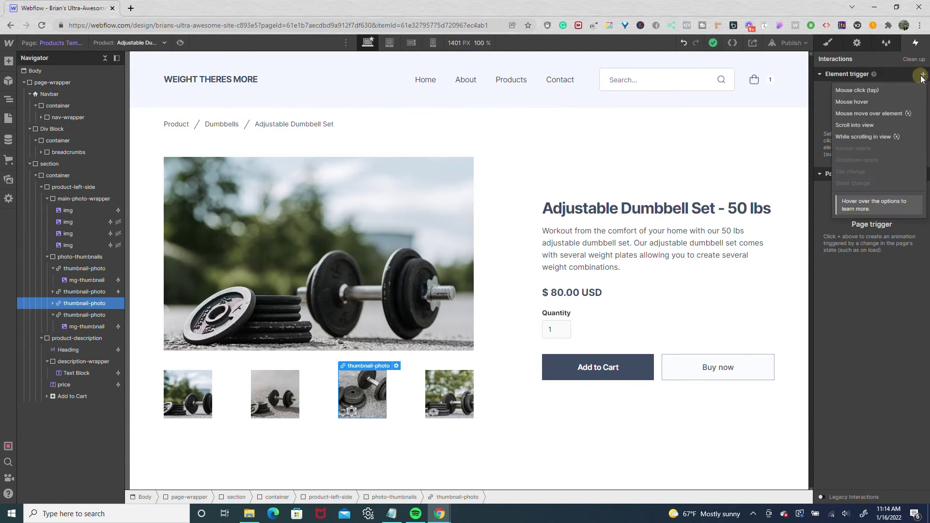
left_click(895, 87)
left_click(893, 123)
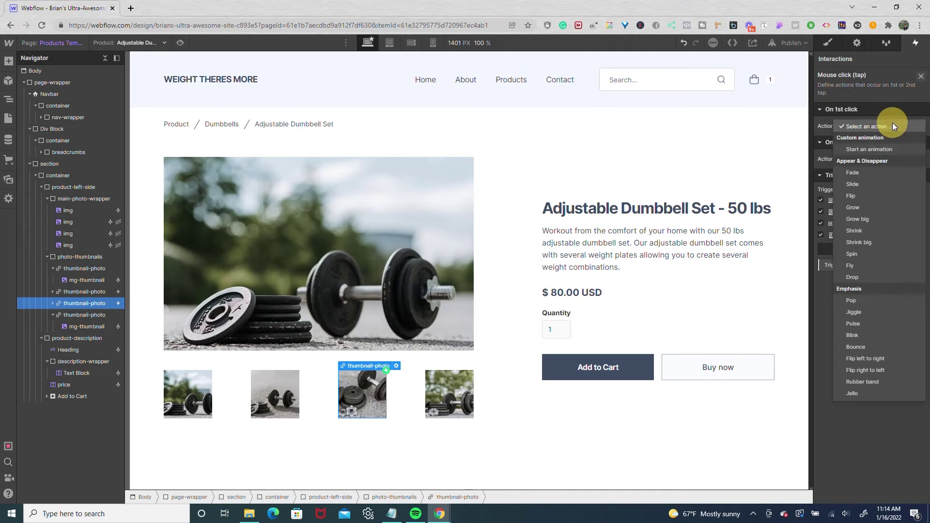
left_click(891, 152)
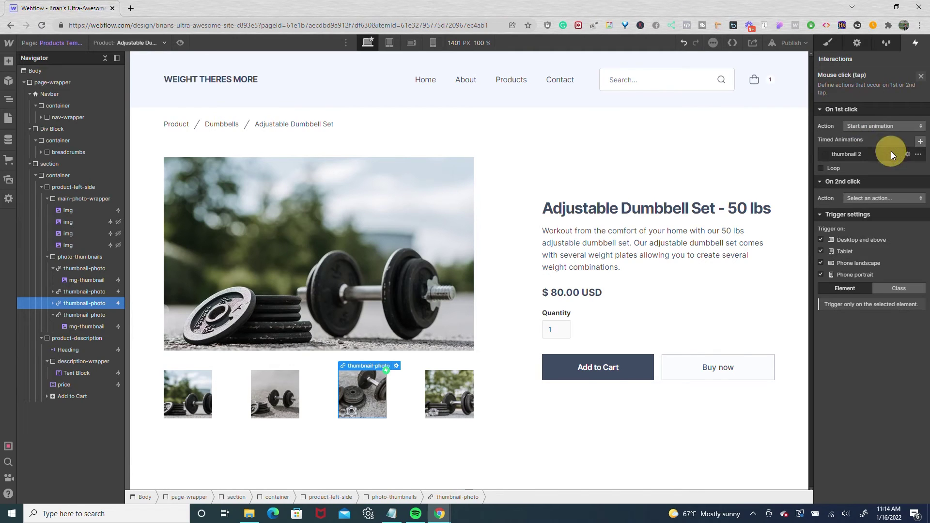
Duplicate the thumbnail 2 animation, assign the copy to the third thumbnail's first click, and open it for editing.
left_click(918, 155)
left_click(896, 191)
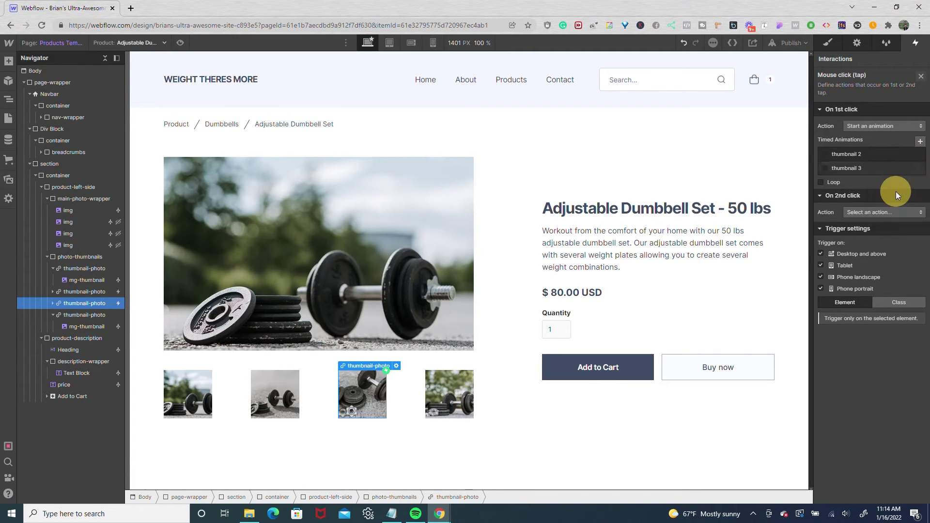
left_click(853, 170)
left_click(908, 168)
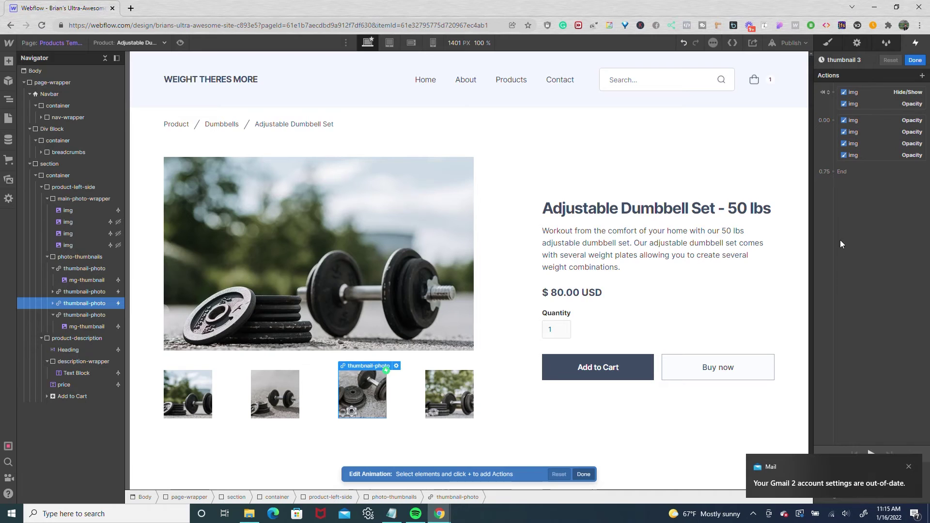
left_click(909, 466)
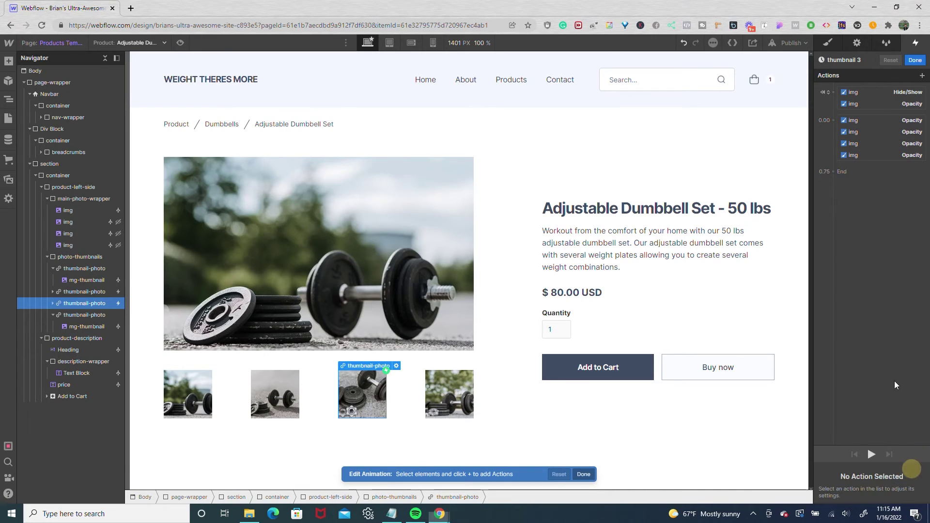
Retarget the initial Hide/Show and Opacity actions and the first timed Opacity action to the third main photo image.
left_click(875, 92)
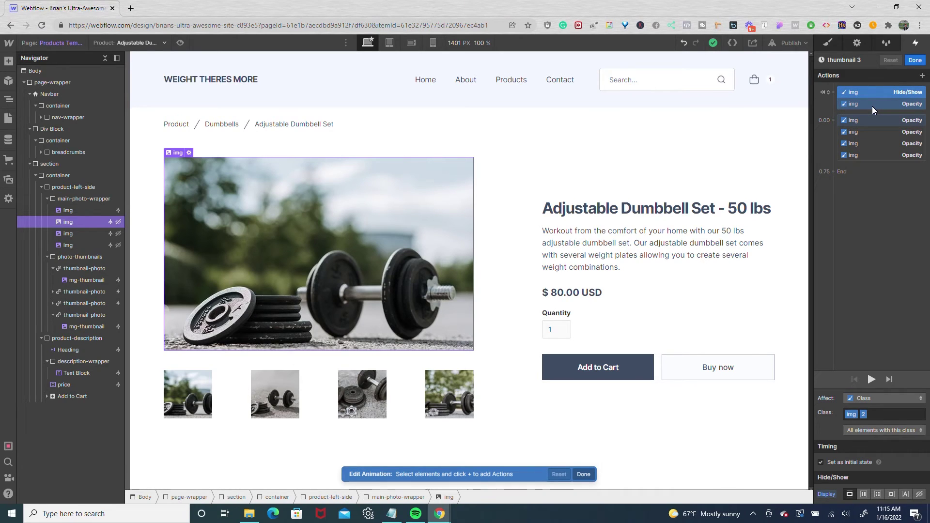
left_click(872, 105, "shift")
left_click(871, 120, "shift")
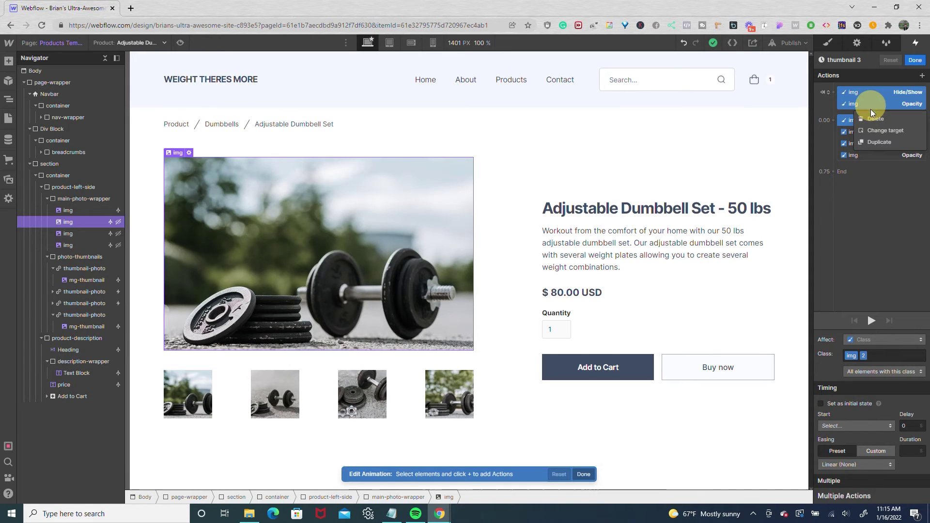
left_click(870, 130)
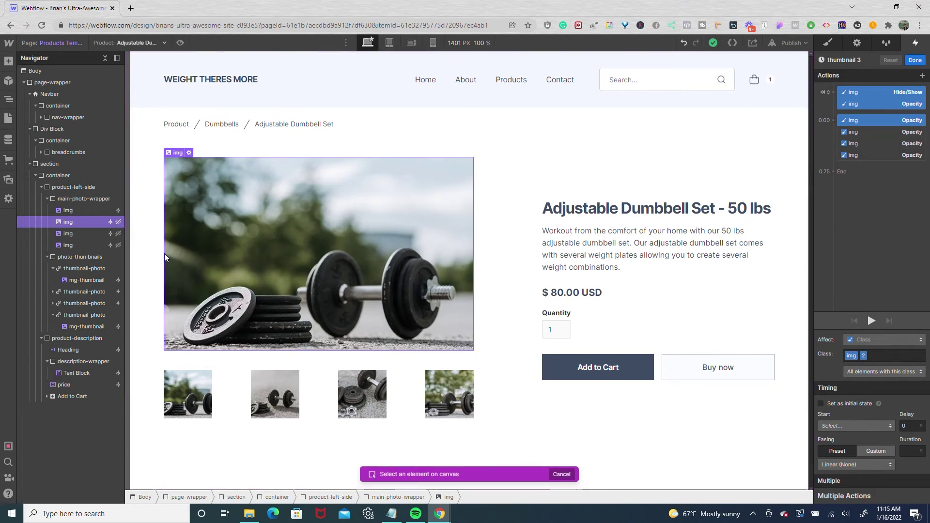
left_click(71, 234)
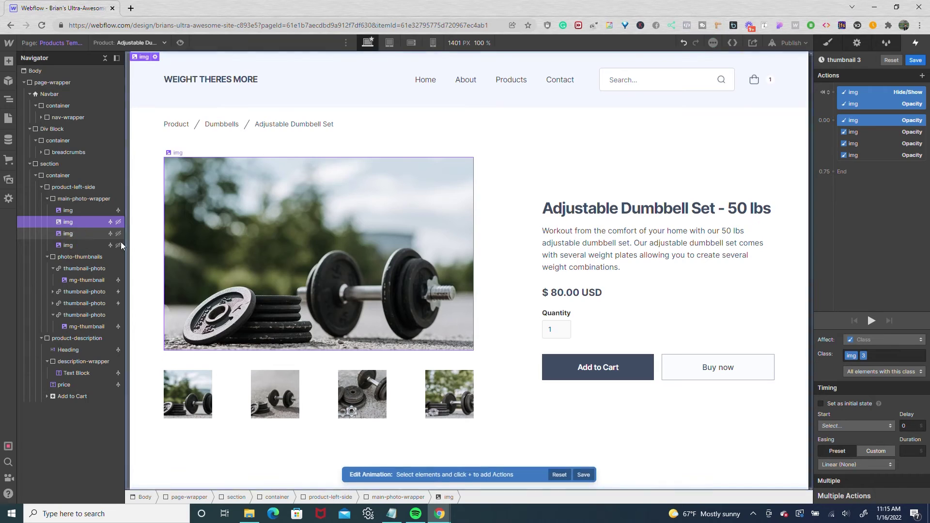
Retarget the third image's 0% Opacity action in the thumbnail 3 animation to the second main photo image.
left_click(855, 132)
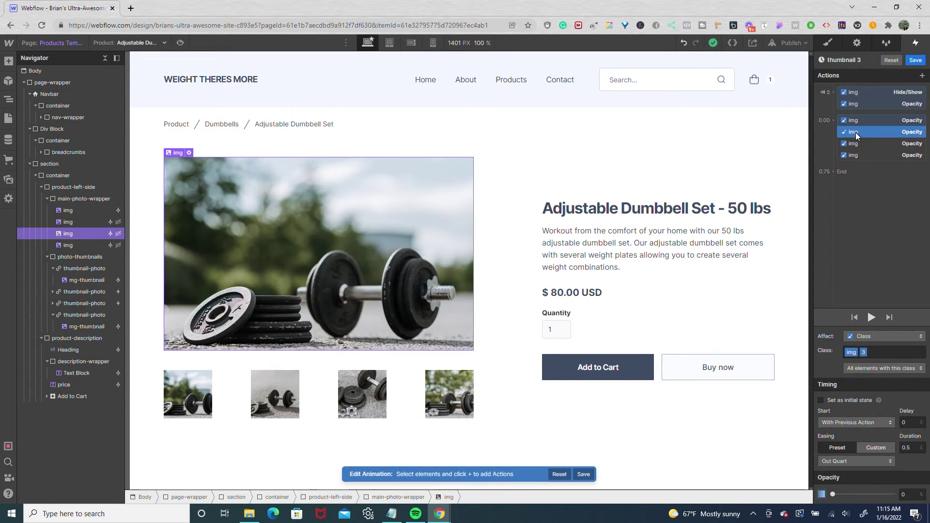
right_click(856, 132)
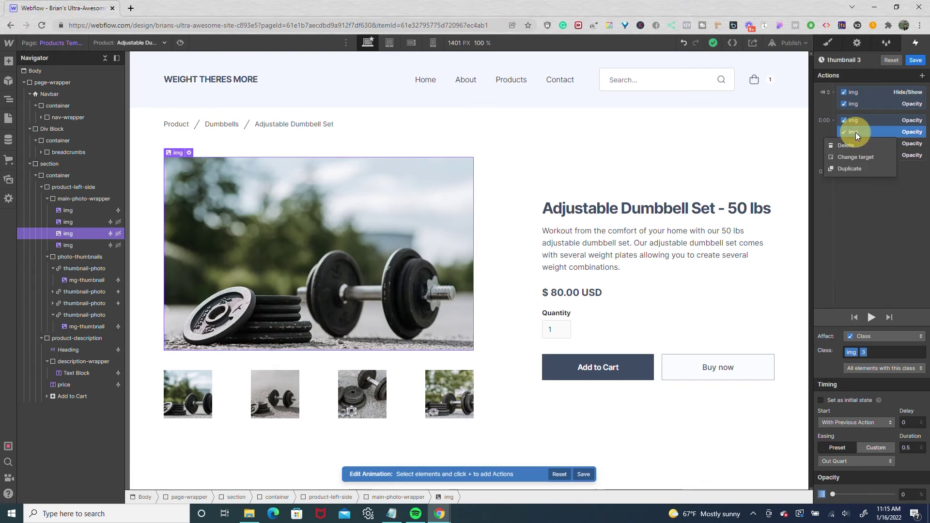
left_click(857, 157)
left_click(73, 222)
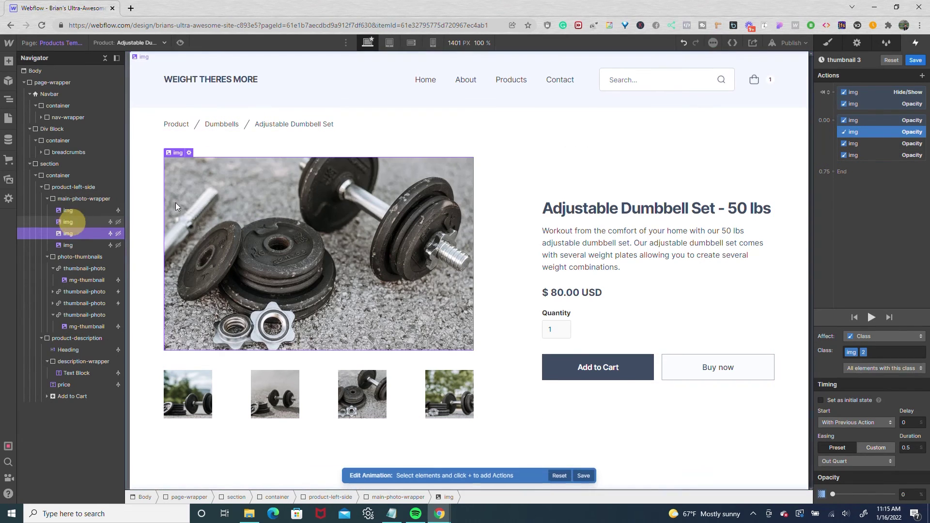
Check the target of every action in the thumbnail 3 animation and save the animation.
left_click(858, 91)
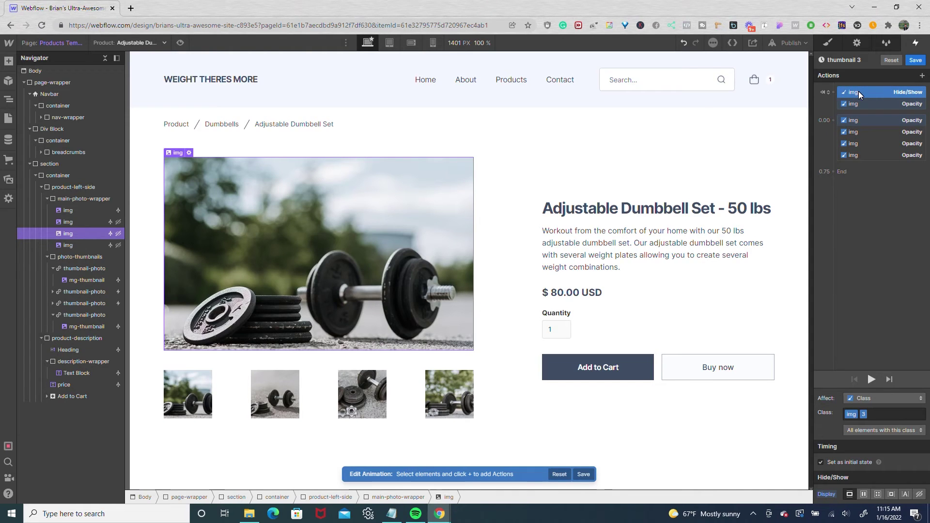
left_click(859, 102)
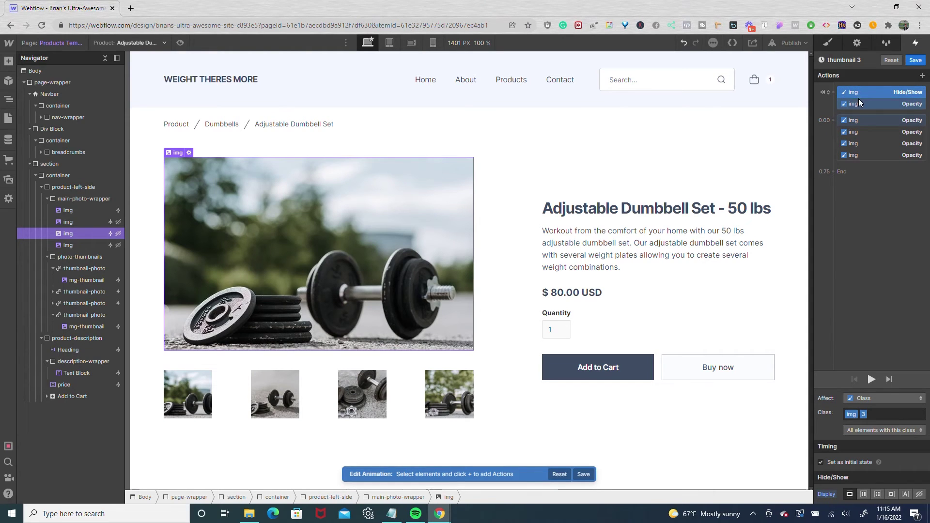
left_click(859, 121)
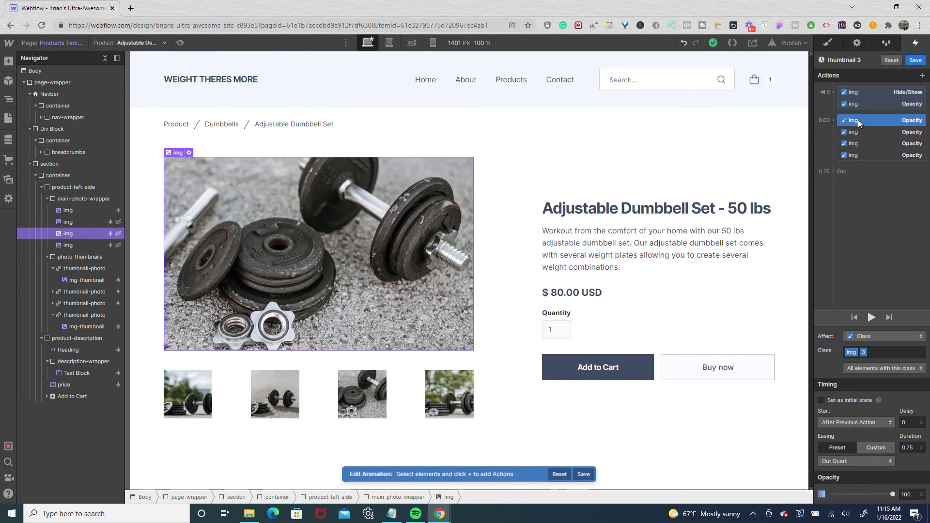
left_click(857, 132)
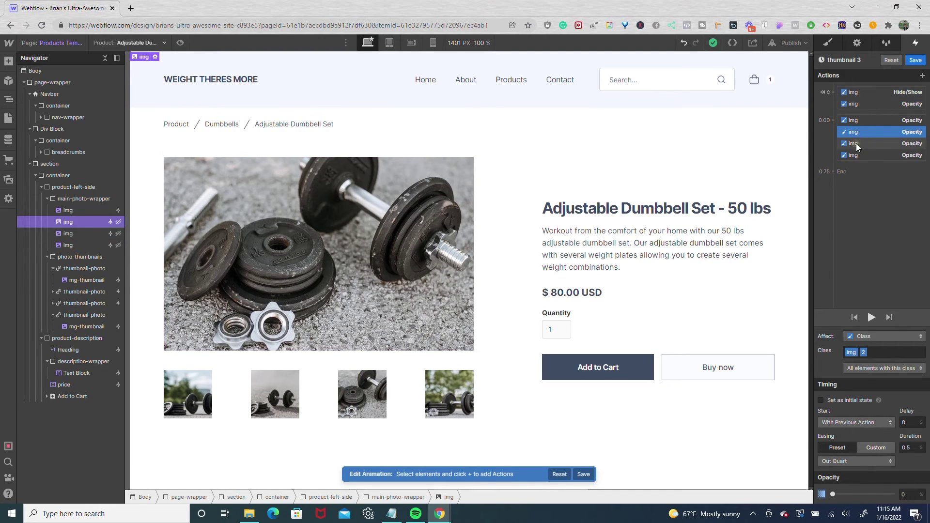
left_click(856, 143)
left_click(855, 155)
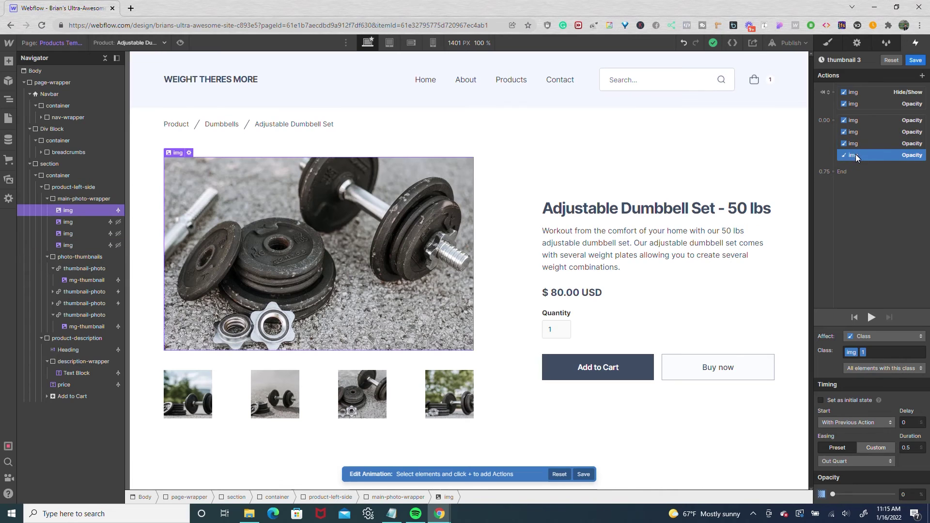
left_click(916, 61)
Add a Mouse click (tap) trigger to the fourth thumbnail-photo, with Start an animation as its first-click action.
left_click(85, 314)
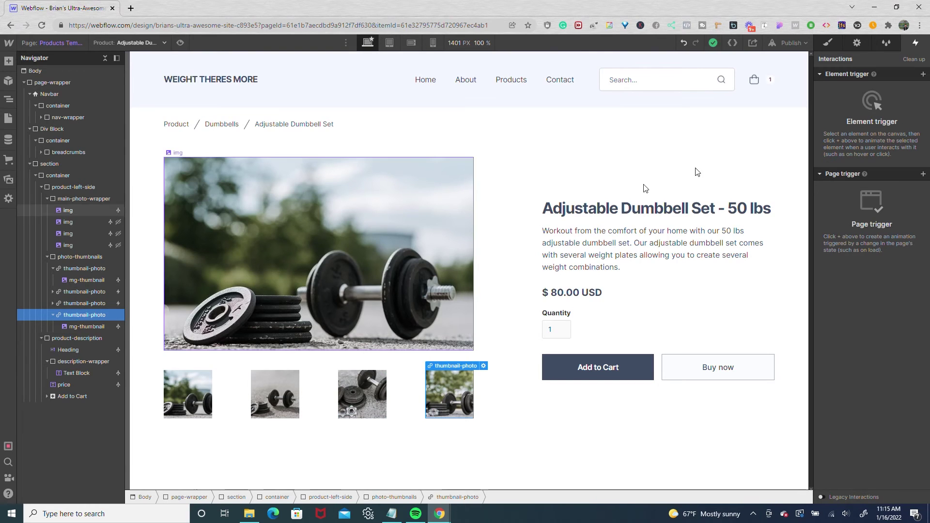
left_click(922, 75)
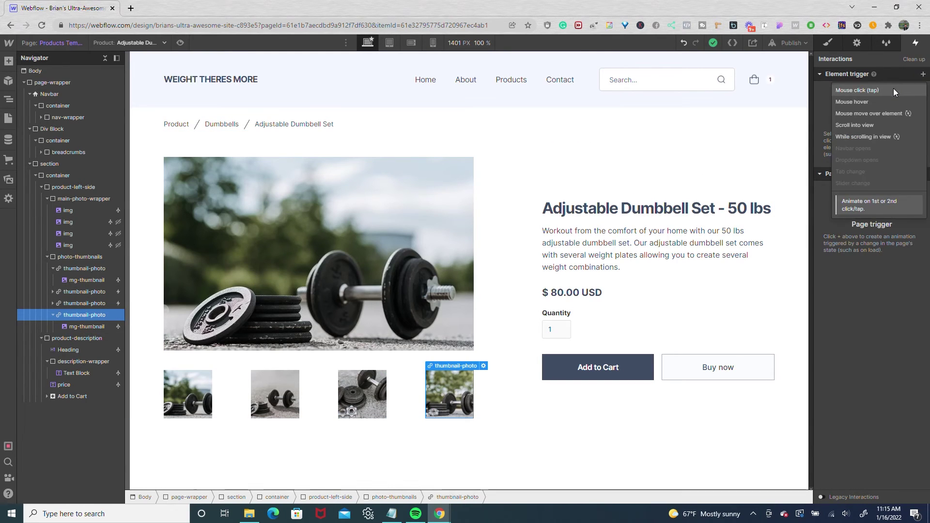
left_click(894, 88)
left_click(891, 125)
left_click(889, 152)
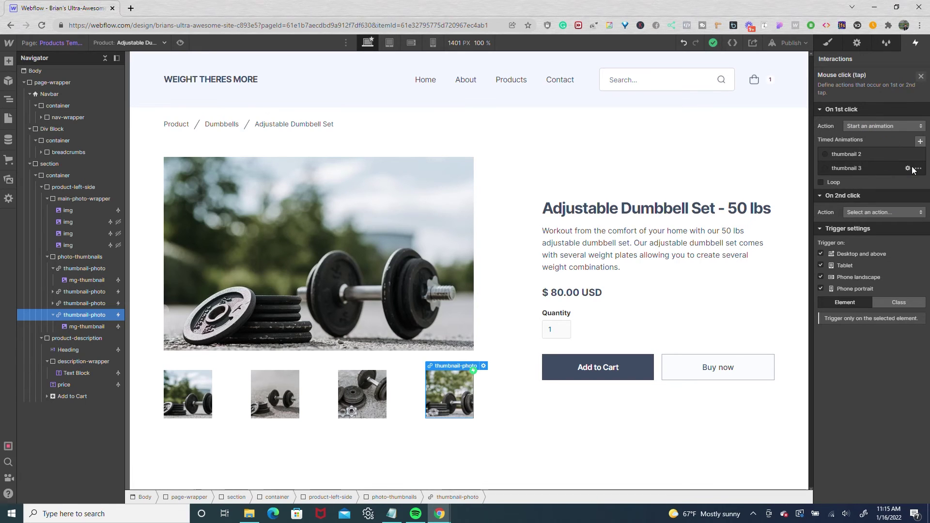
Duplicate the thumbnail 3 animation, assign the copy to the fourth thumbnail's first click, and open it for editing.
left_click(918, 168)
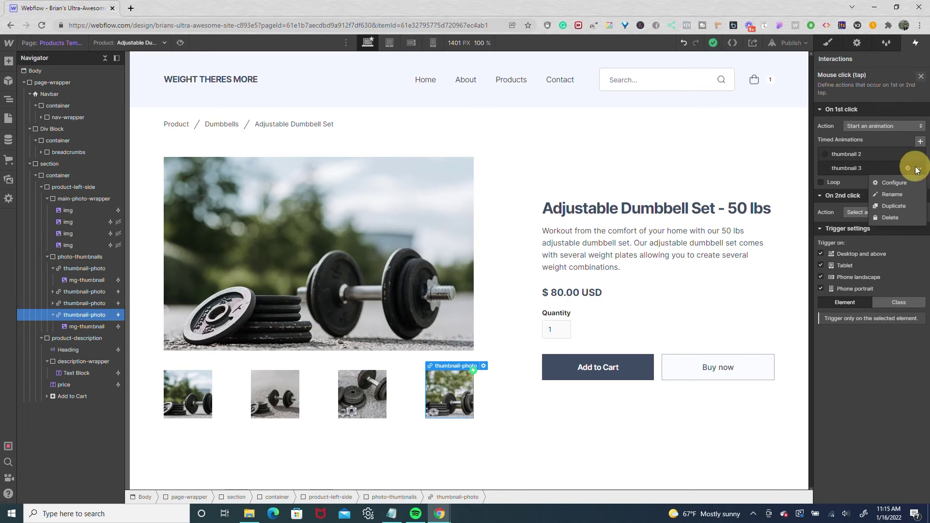
left_click(899, 205)
left_click(851, 182)
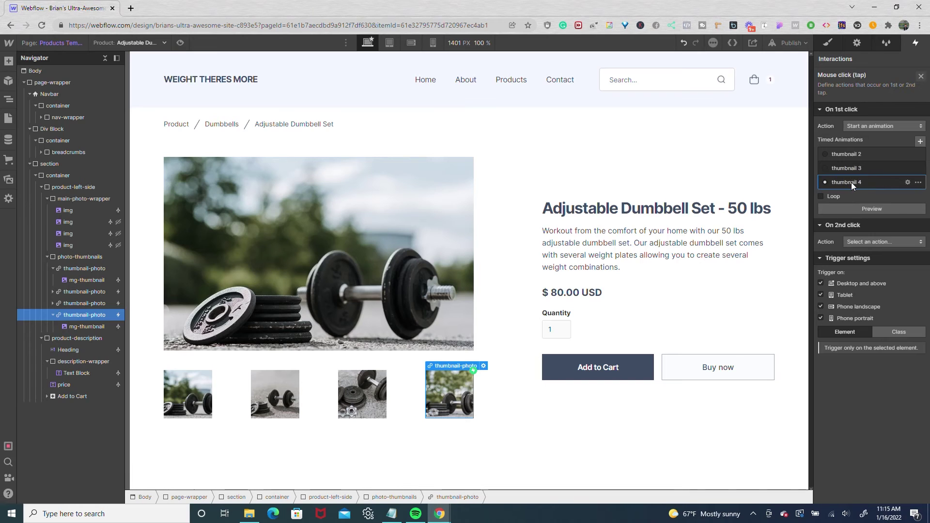
left_click(908, 183)
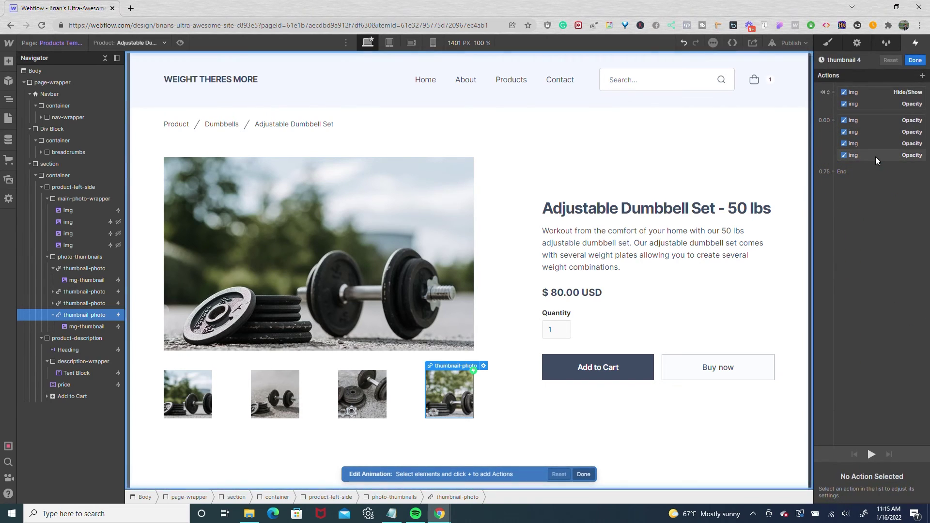
Retarget the initial Hide/Show and Opacity actions and the first timed Opacity action to the fourth main photo image.
left_click(858, 92)
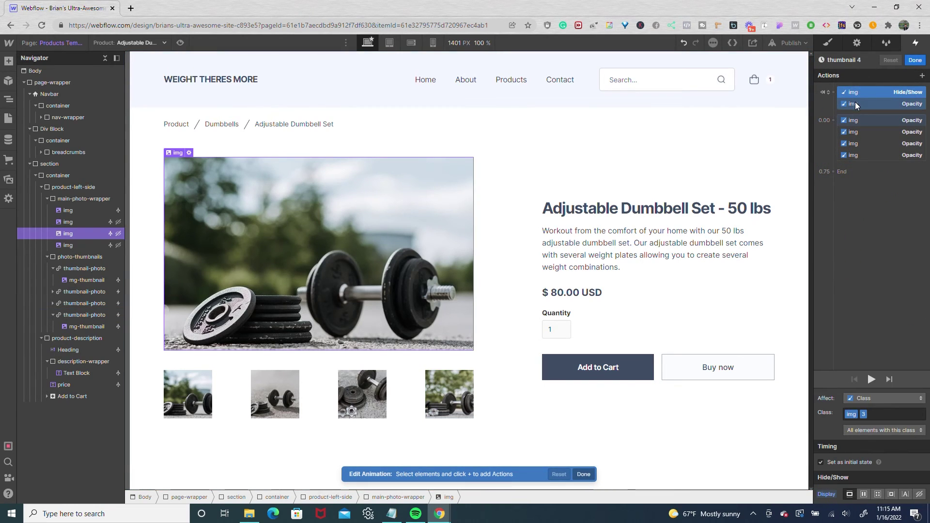
left_click(856, 103, "shift")
left_click(854, 120)
left_click(854, 116)
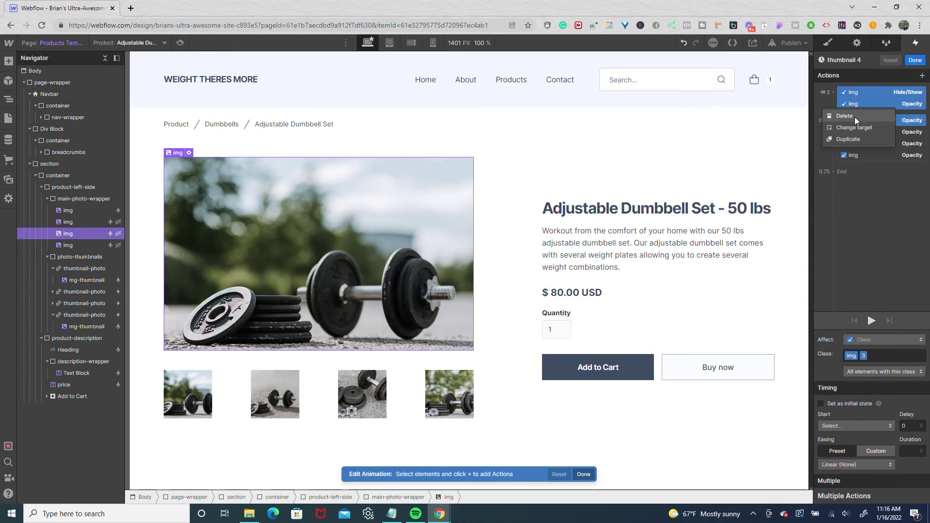
left_click(854, 127)
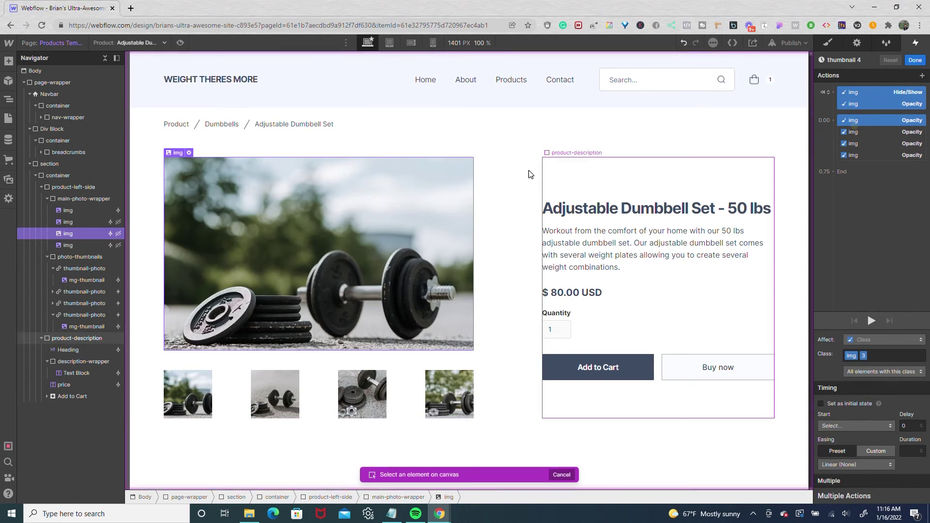
left_click(65, 245)
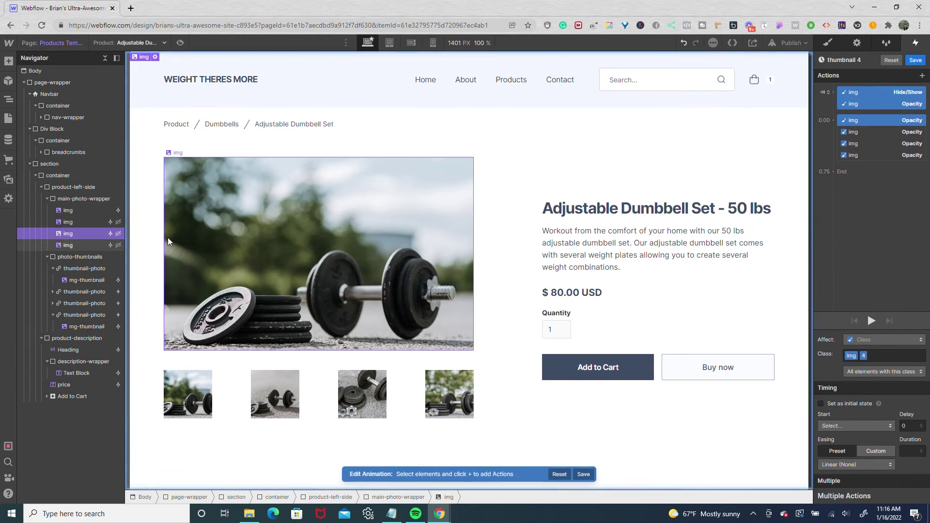
Retarget the fourth image's 0% Opacity action in the thumbnail 4 animation to the third main photo image.
left_click(856, 132)
left_click(857, 144)
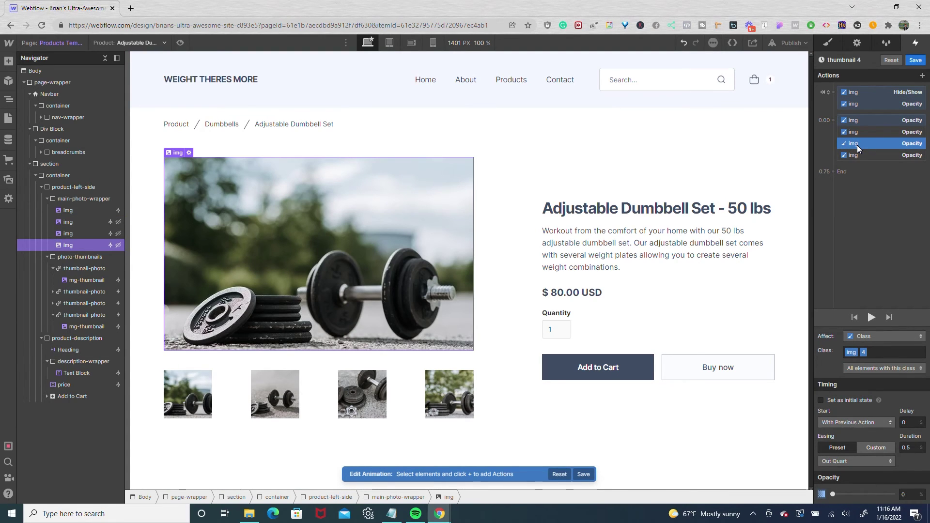
left_click(857, 144)
left_click(856, 168)
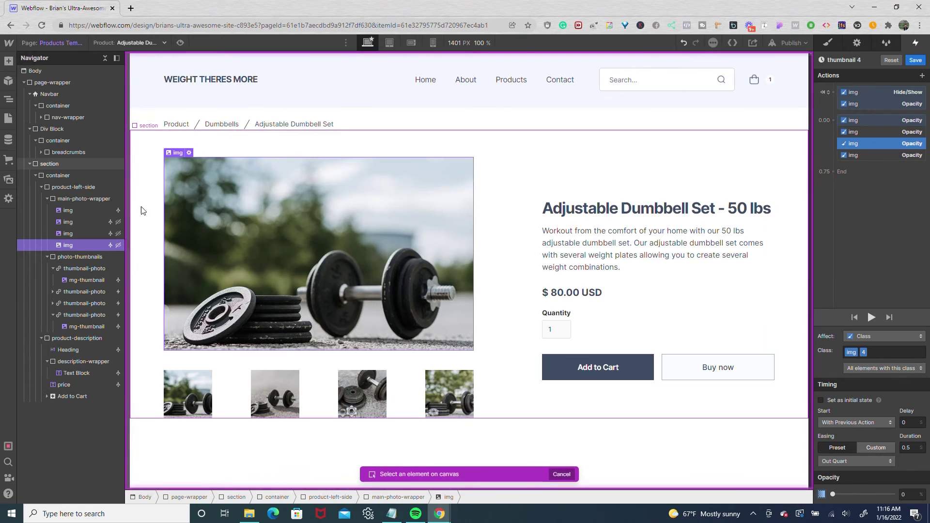
left_click(67, 233)
Check the targets of the three 0% Opacity actions and save the thumbnail 4 animation.
left_click(856, 132)
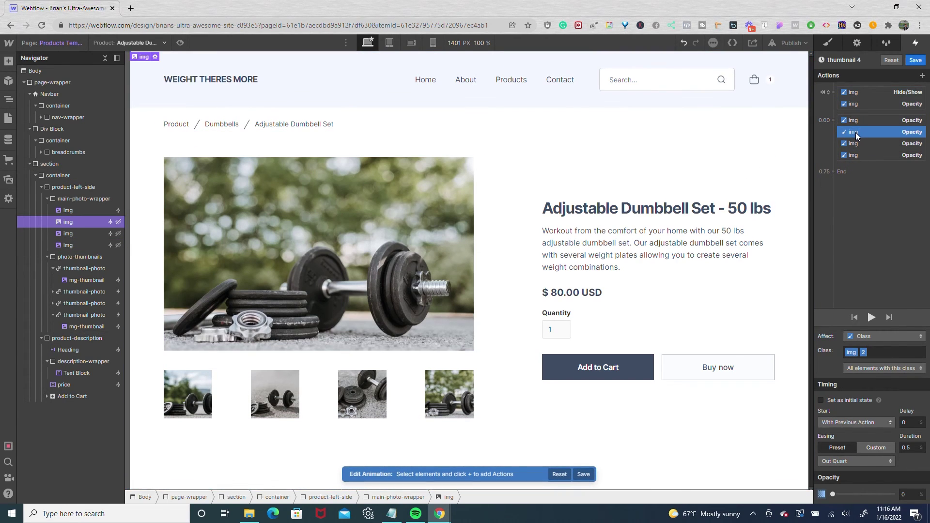
left_click(857, 144)
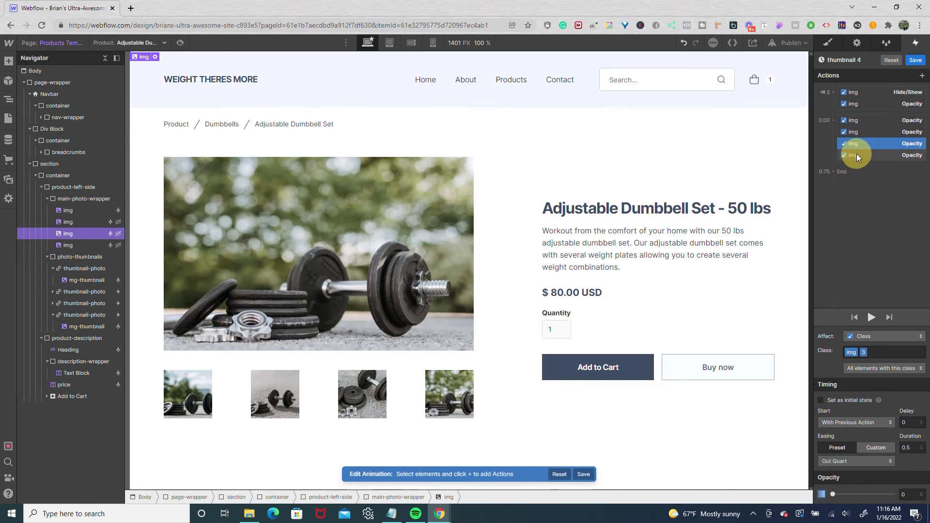
left_click(857, 154)
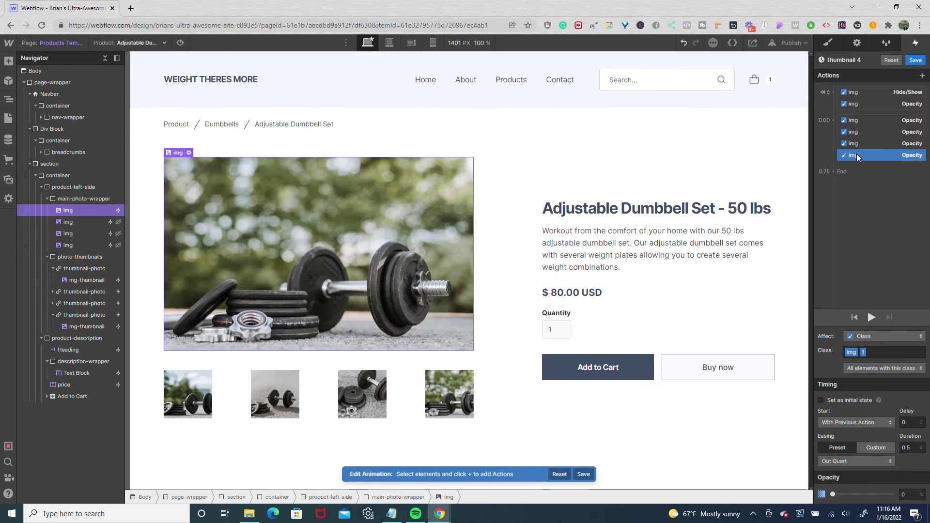
left_click(917, 63)
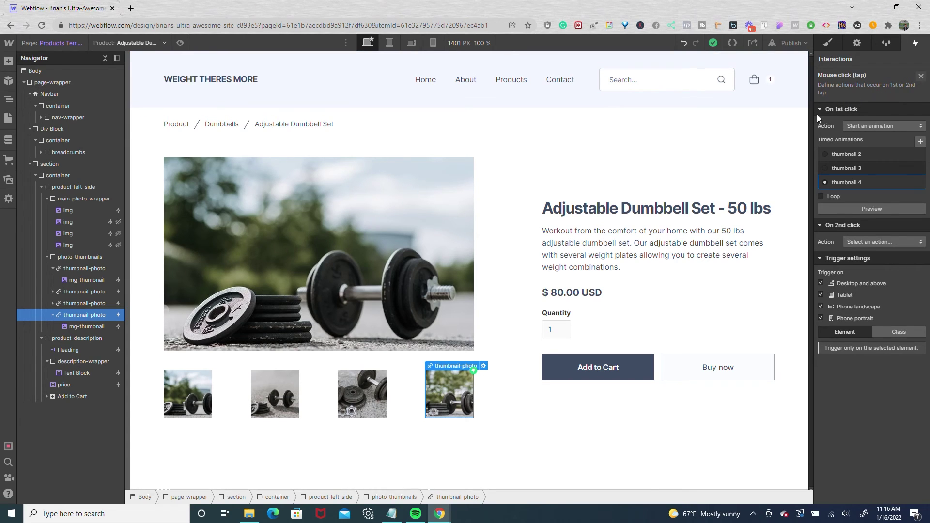
Add a Mouse click (tap) trigger to the first thumbnail-photo, with Start an animation as its first-click action.
left_click(70, 268)
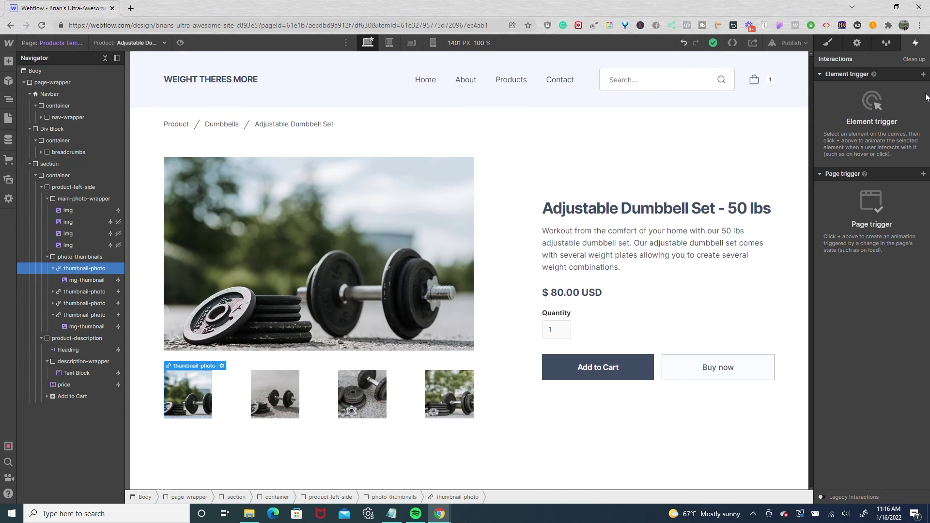
left_click(924, 75)
left_click(892, 88)
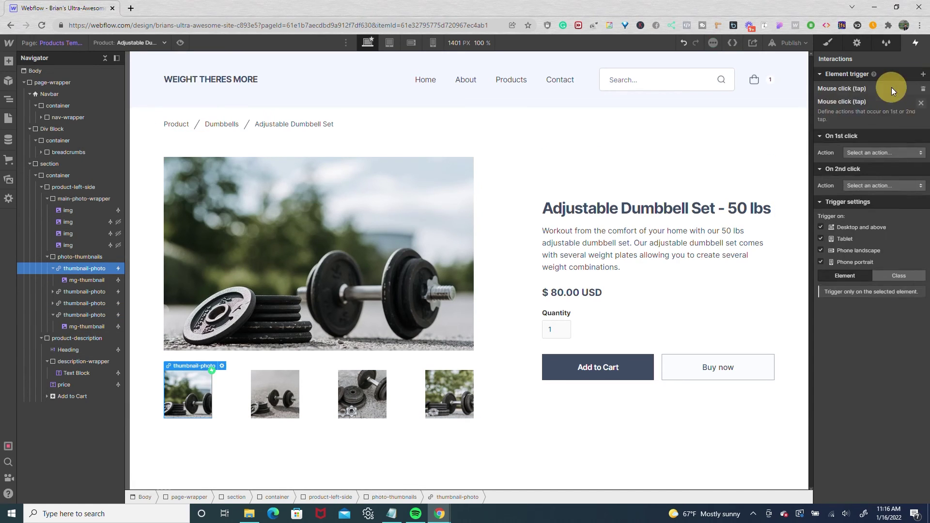
left_click(890, 126)
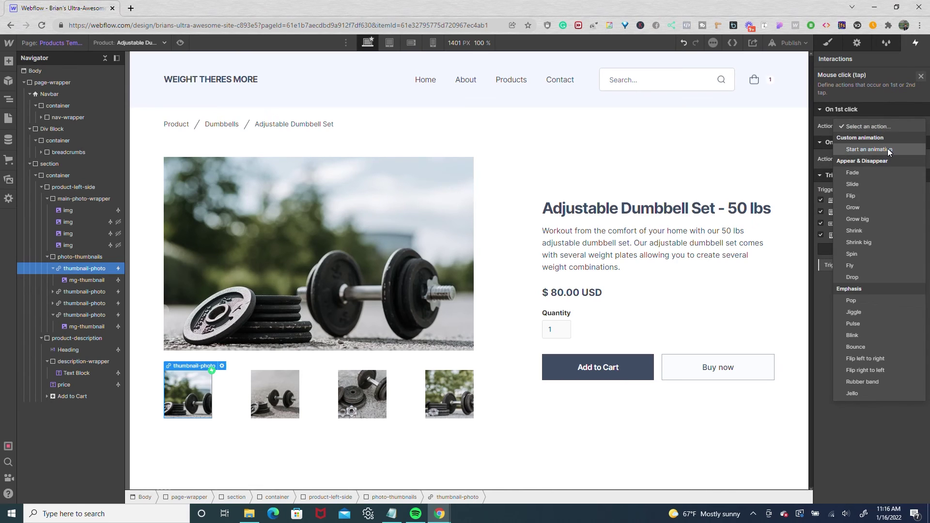
left_click(889, 151)
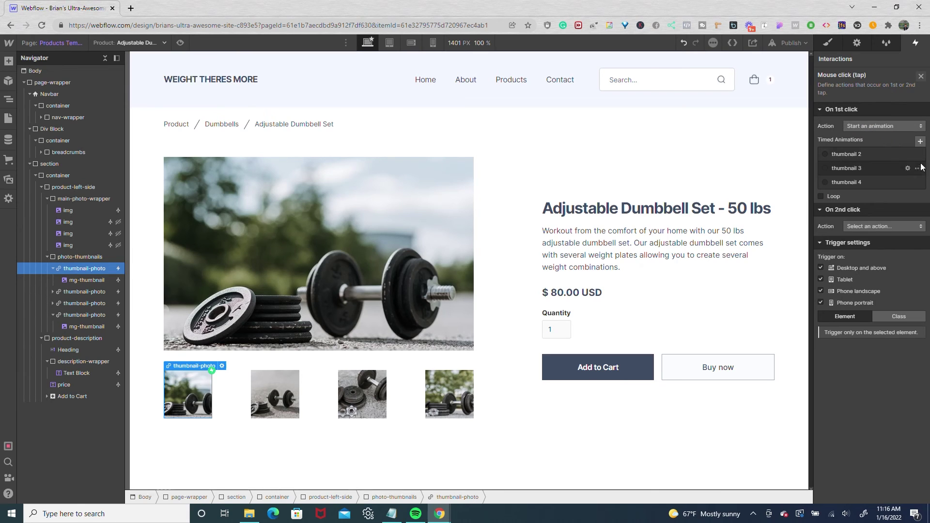
Duplicate the thumbnail 4 animation, assign the copy to the first thumbnail's first click, and open it for editing.
left_click(919, 183)
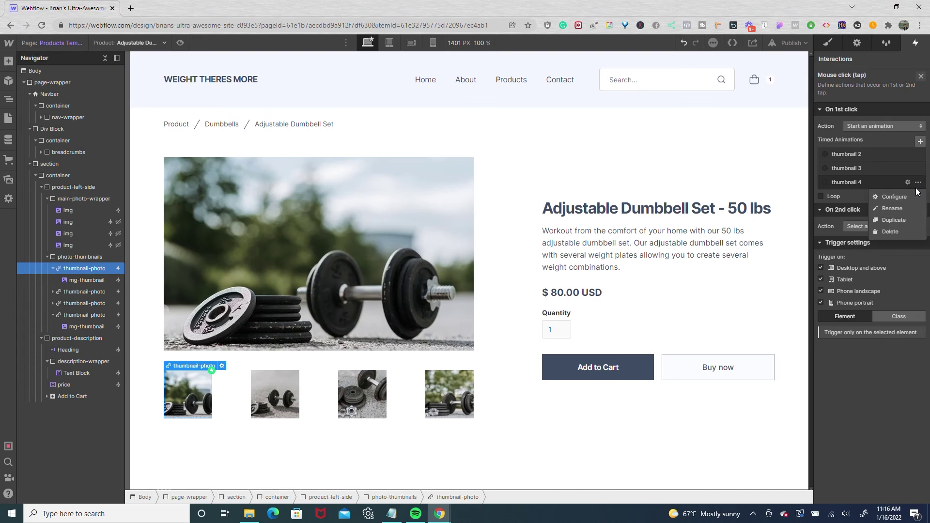
left_click(893, 221)
left_click(861, 200)
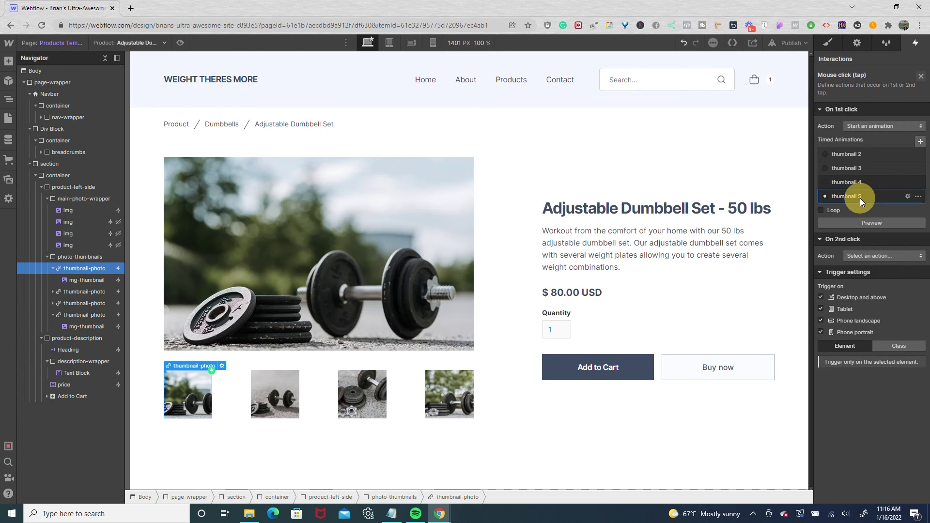
left_click(908, 197)
Rename the duplicated animation to thumbnail 1.
left_click(851, 59)
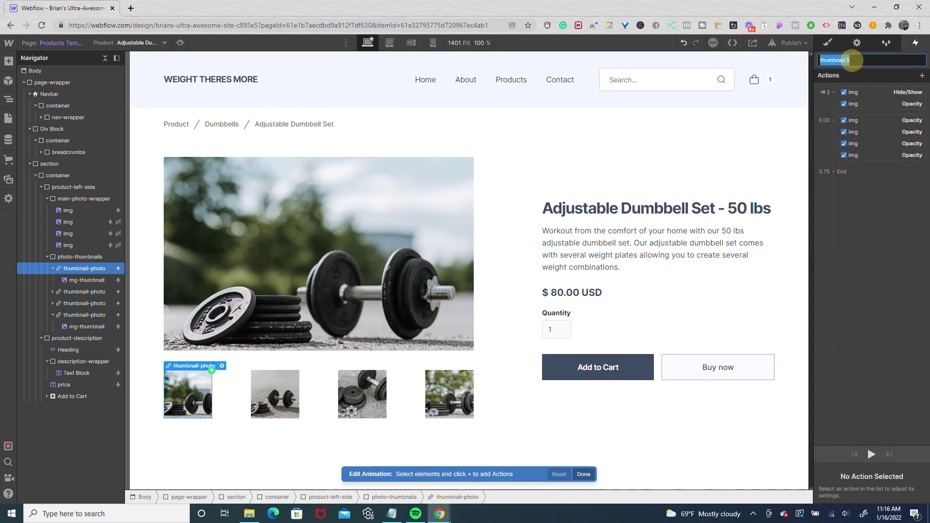
left_click(851, 59)
type("1")
key("Return")
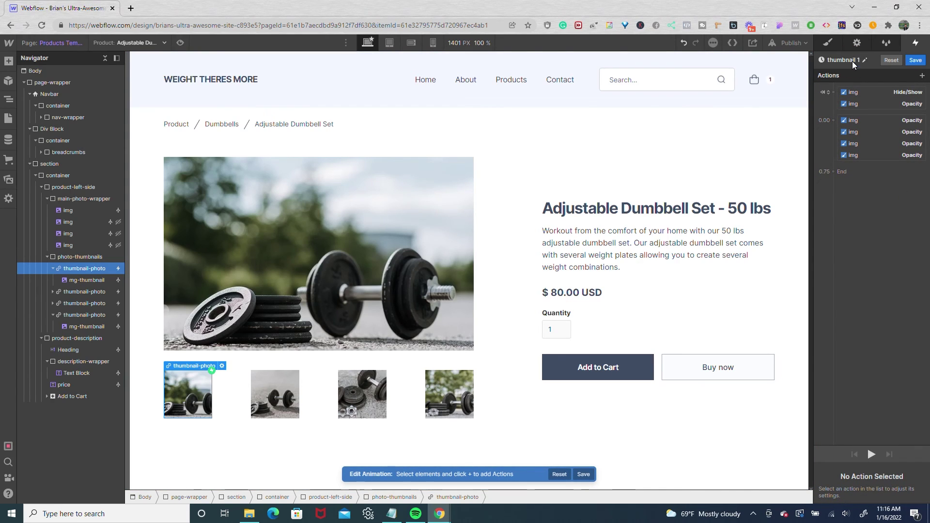
Delete the initial-state Hide/Show and Opacity actions from the thumbnail 1 animation.
left_click(857, 102)
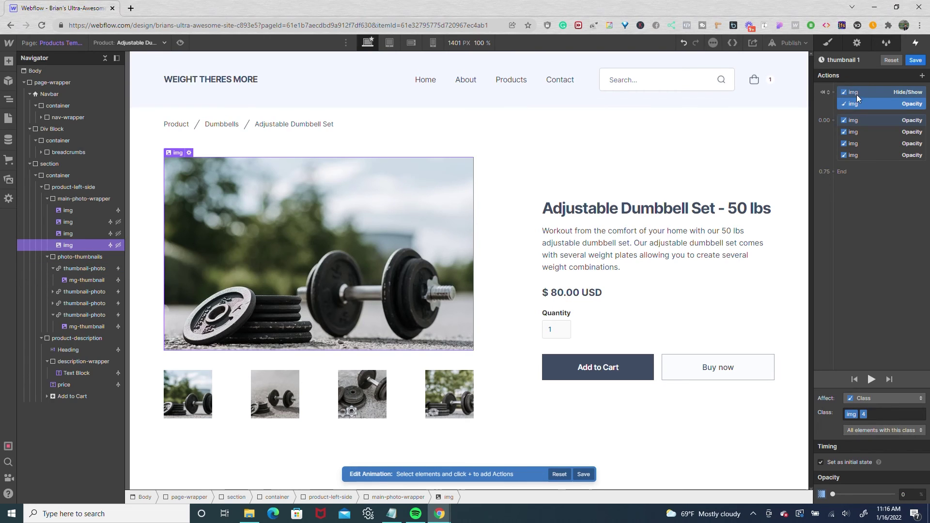
left_click(857, 94, "shift")
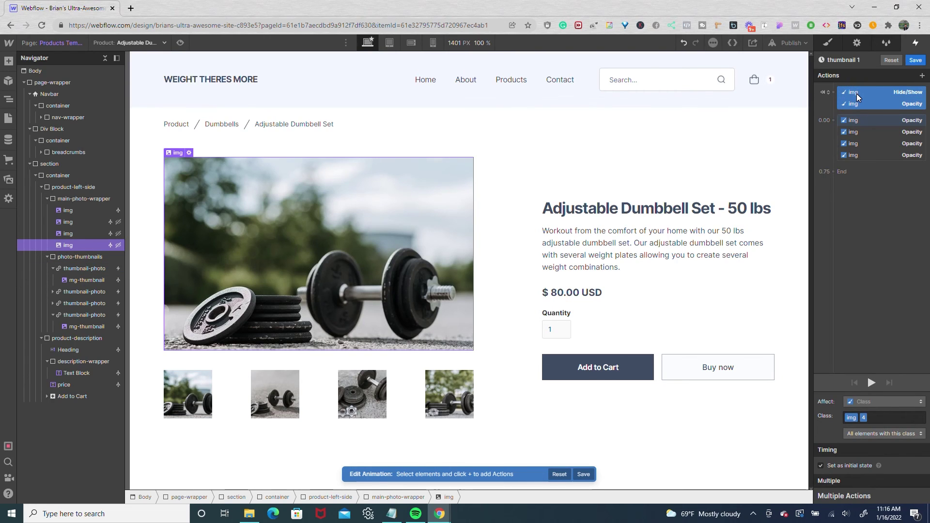
key("Delete")
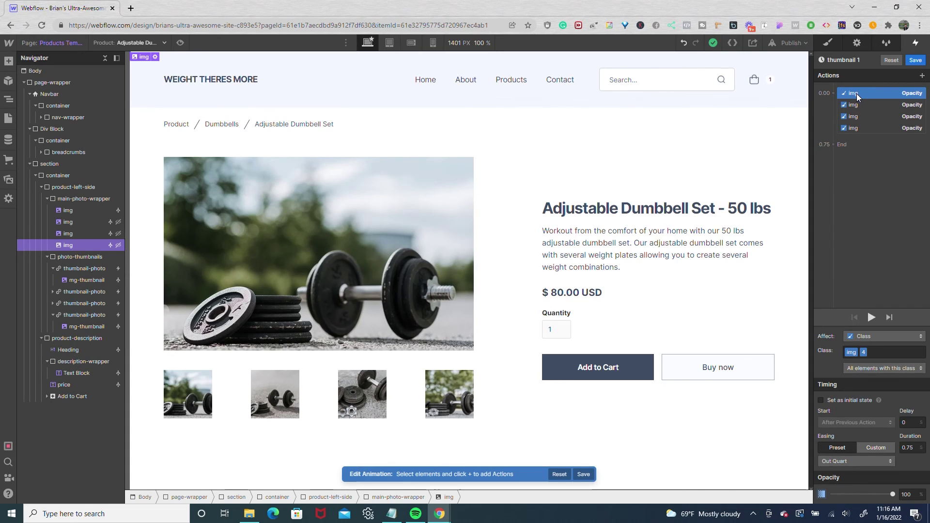
Retarget the 100% Opacity action in the thumbnail 1 animation to the first main photo image.
left_click(857, 94)
left_click(855, 117)
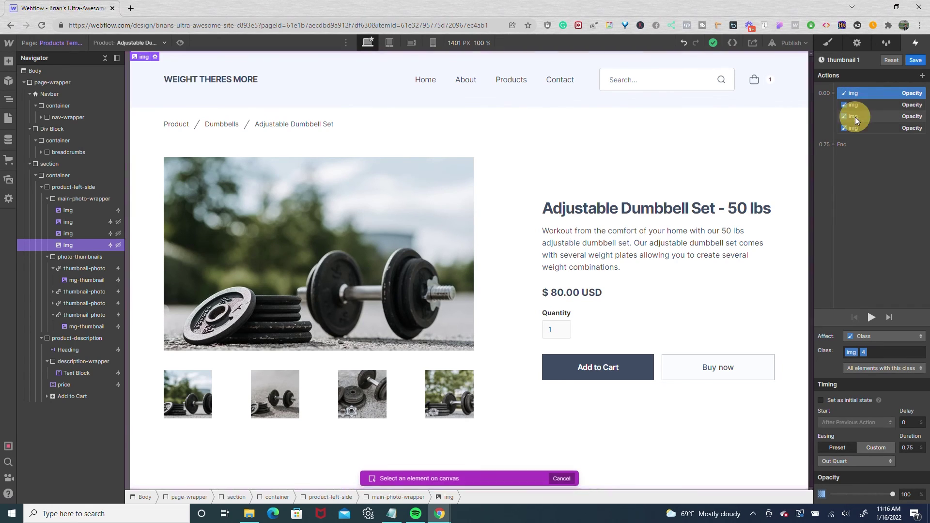
left_click(73, 209)
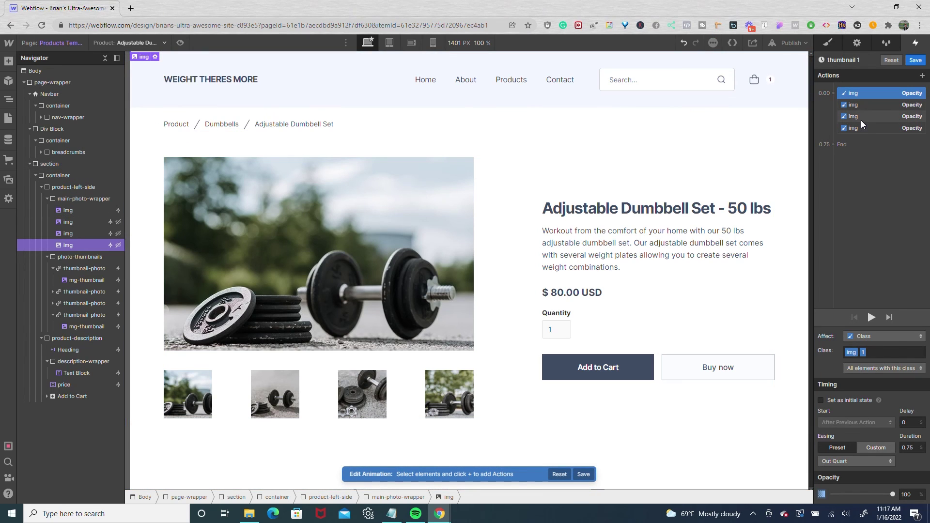
Retarget the last 0% Opacity action in the thumbnail 1 animation to the fourth main photo image.
left_click(861, 127)
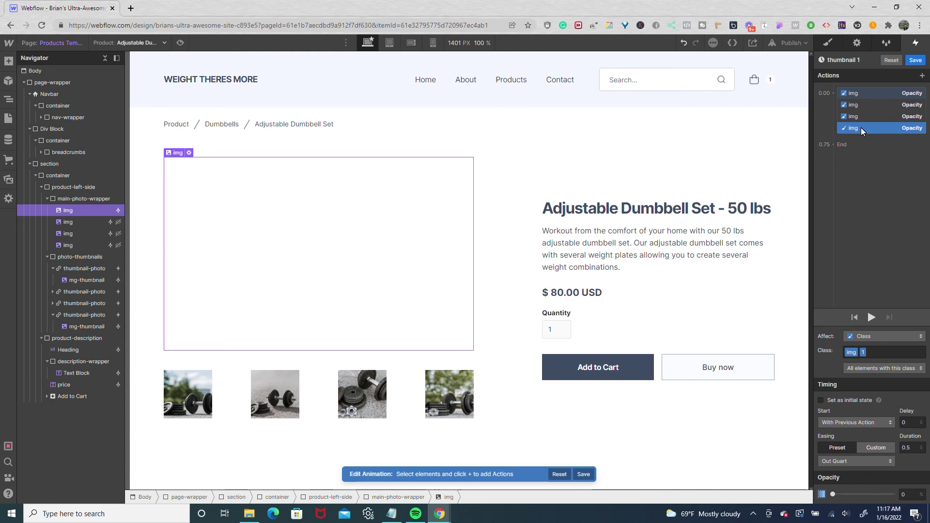
right_click(862, 127)
left_click(861, 153)
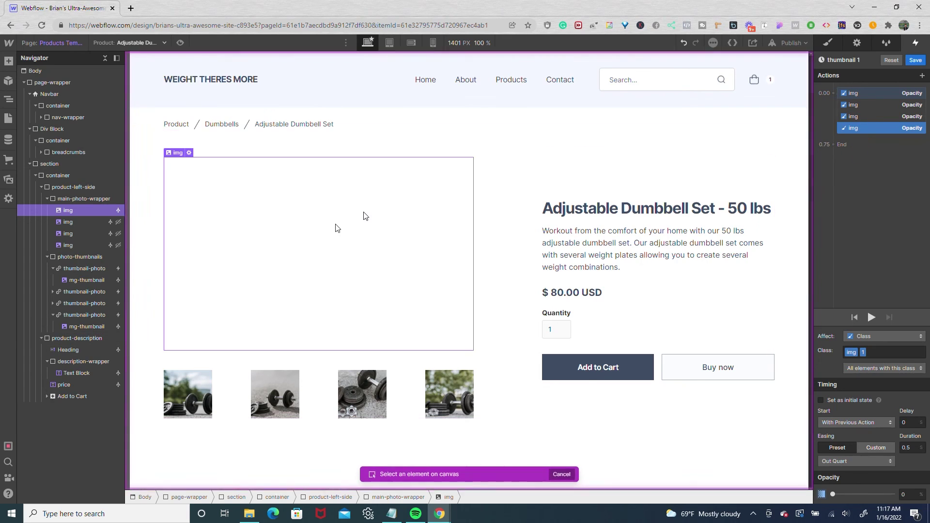
left_click(68, 245)
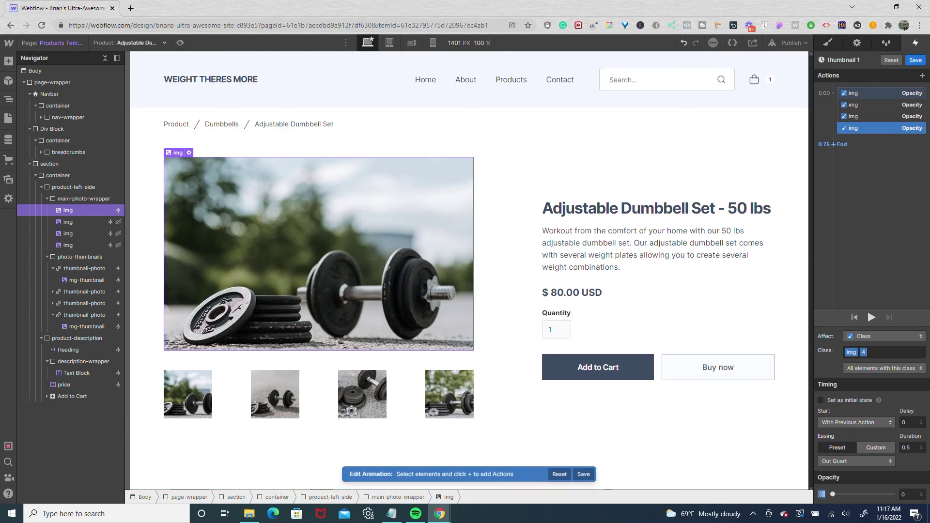
Check the target image of each Opacity action in the thumbnail 1 animation and save the animation.
left_click(864, 93)
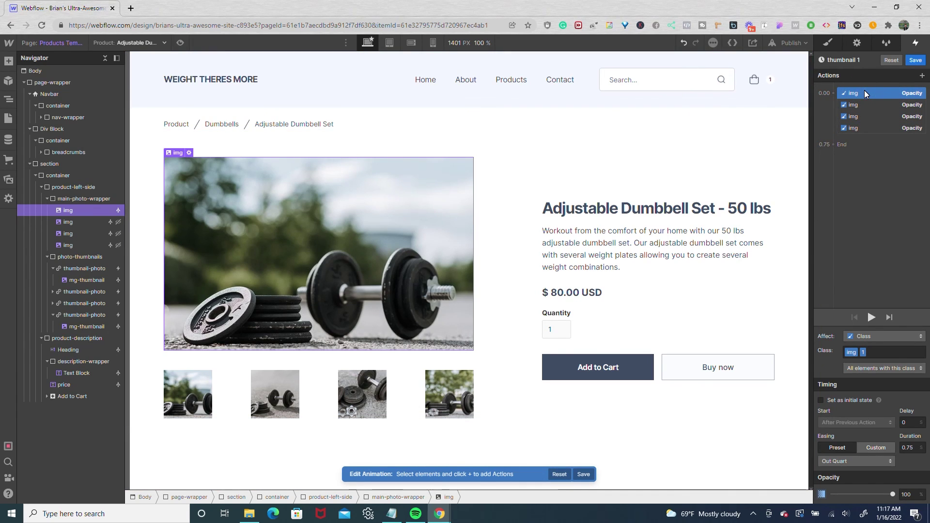
left_click(863, 104)
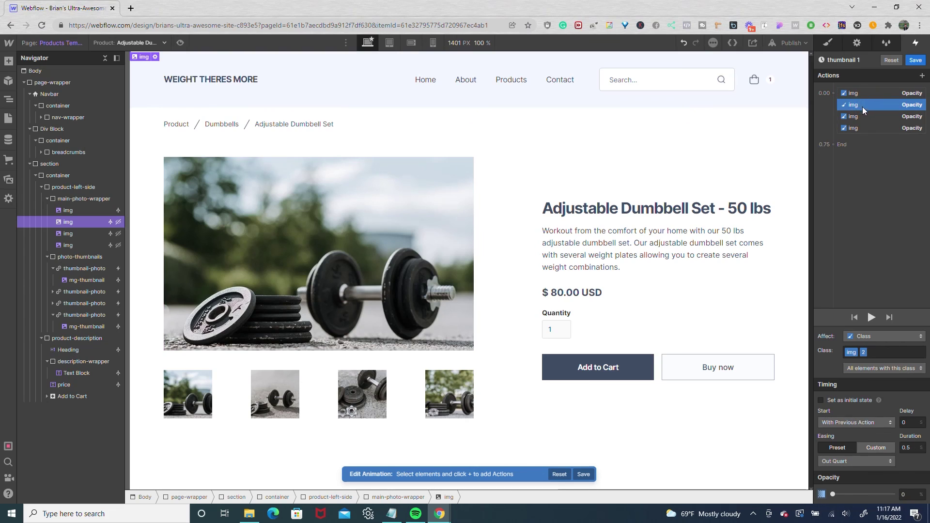
left_click(862, 116)
left_click(861, 127)
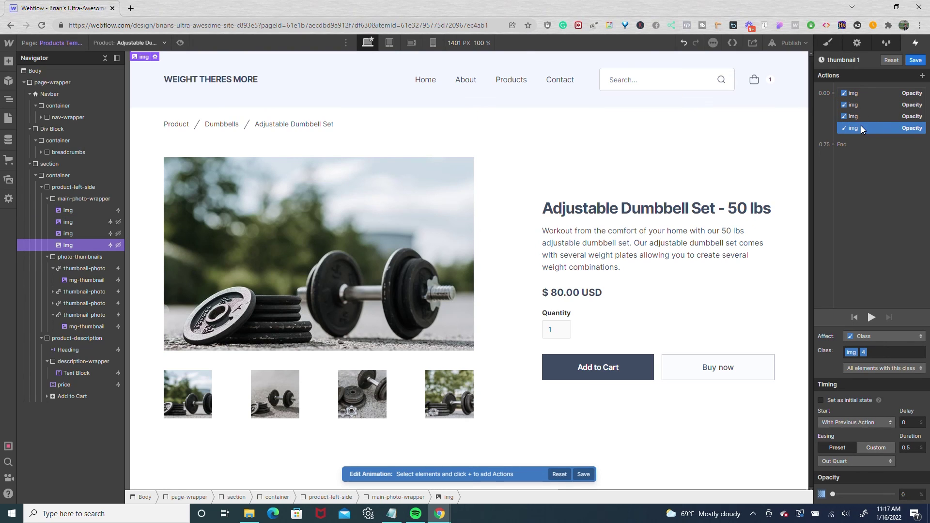
left_click(915, 61)
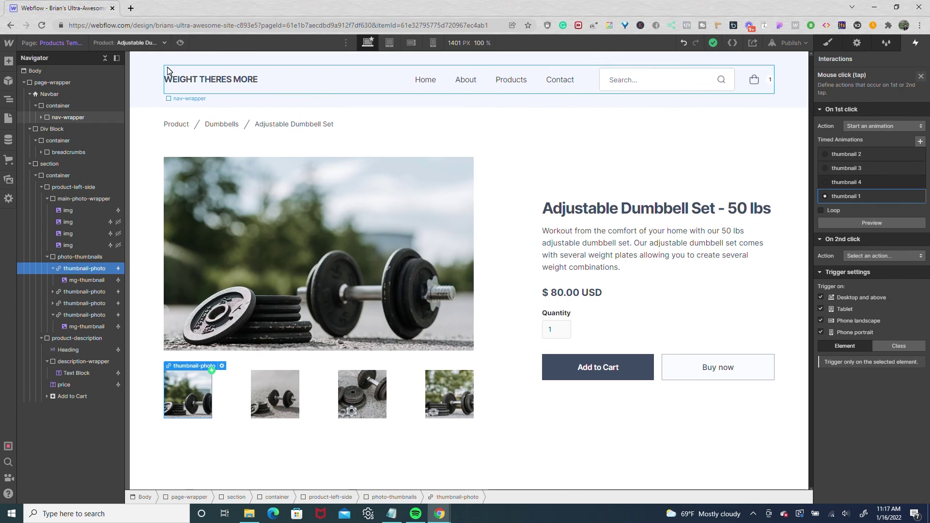
Preview the product page and test the main photo's fade by switching repeatedly among all four thumbnails.
left_click(181, 43)
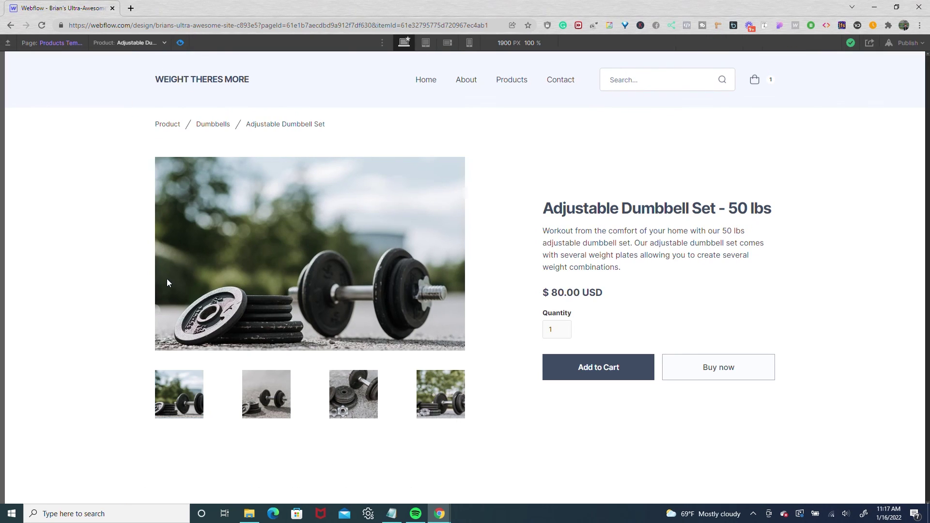
left_click(266, 394)
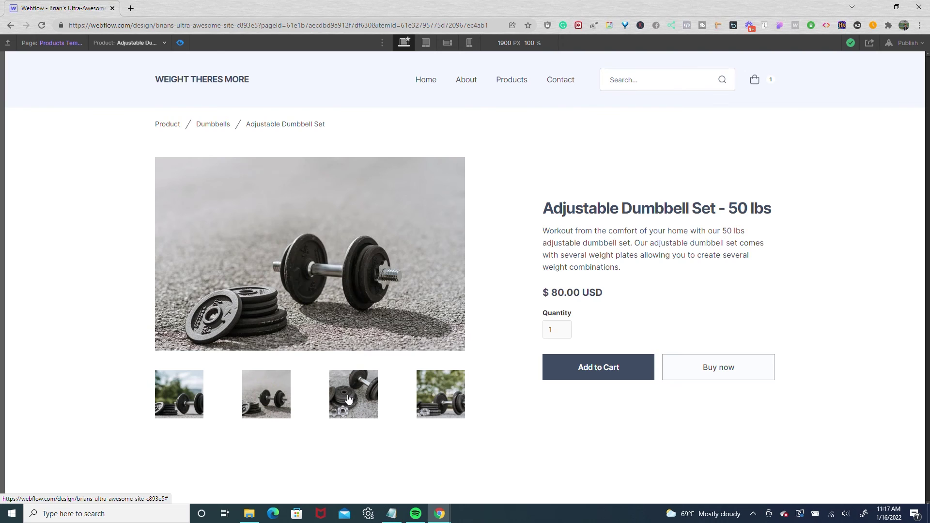
left_click(348, 398)
left_click(431, 397)
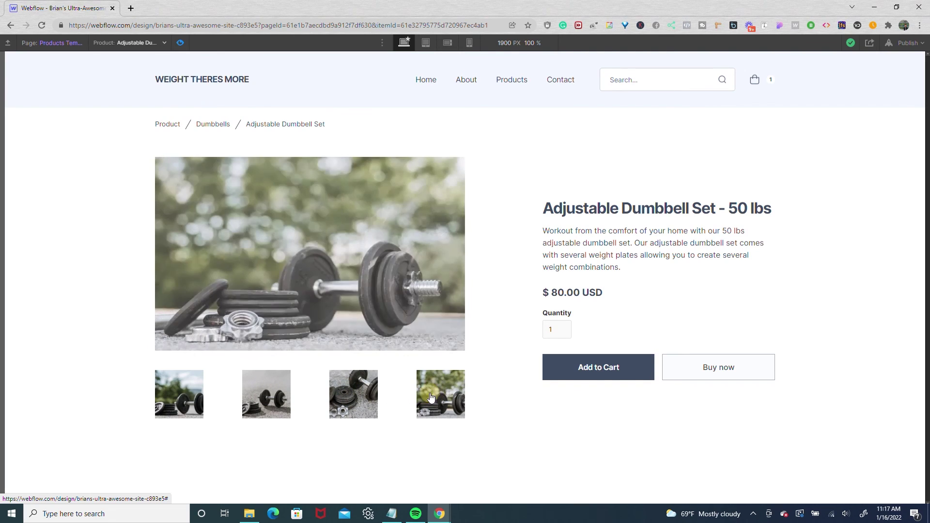
left_click(367, 397)
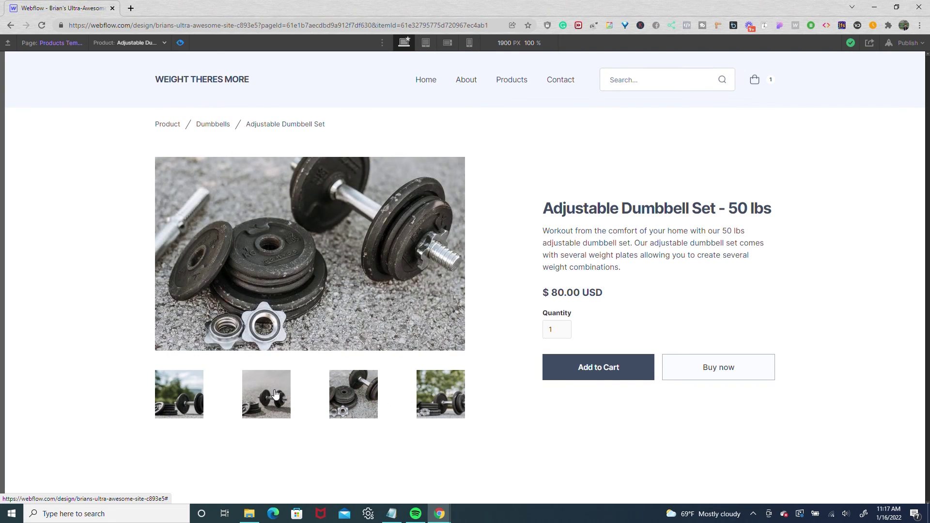
left_click(275, 395)
left_click(192, 392)
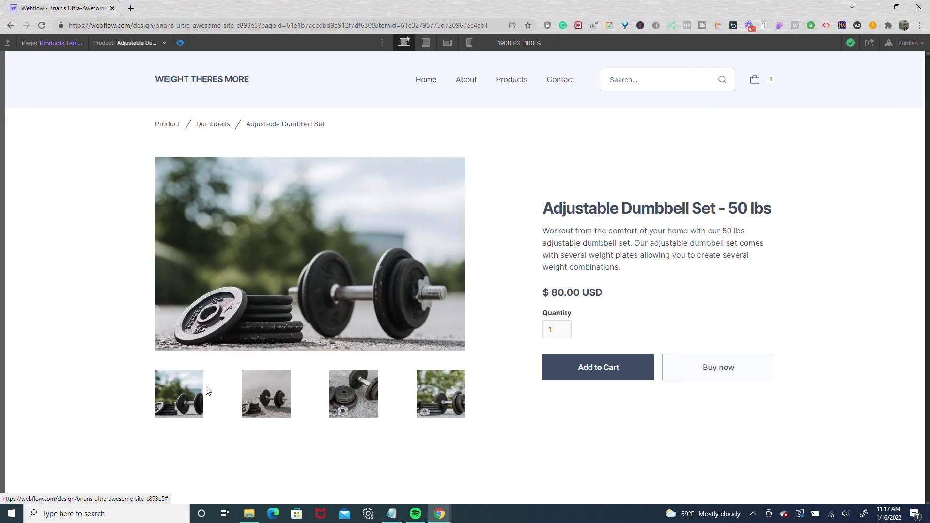
left_click(280, 391)
left_click(348, 396)
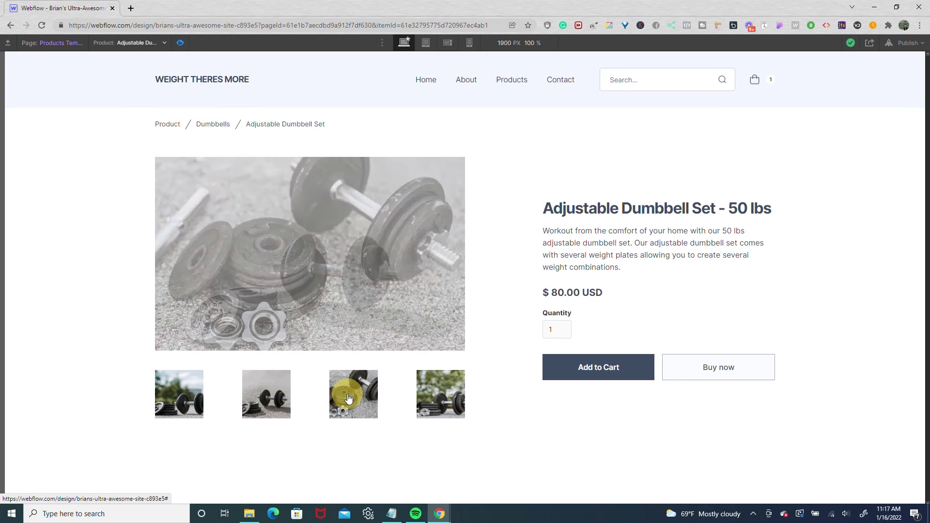
left_click(438, 398)
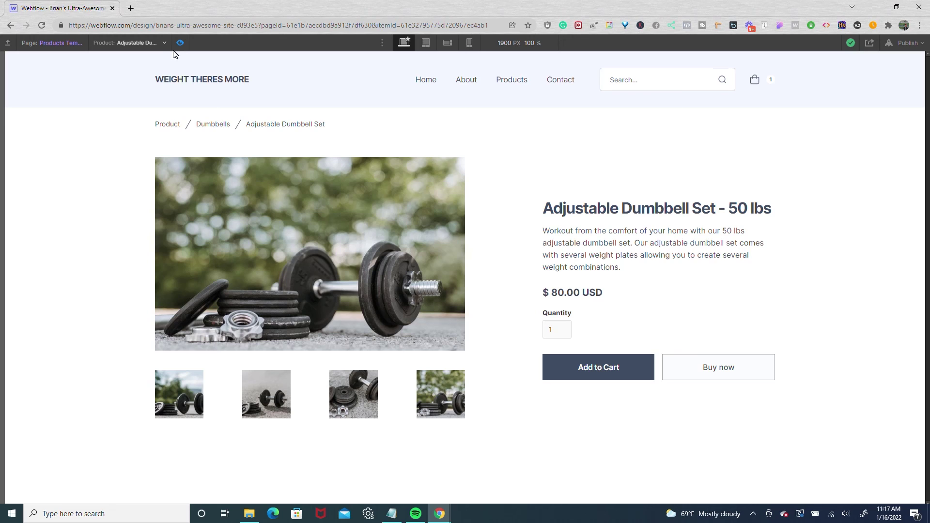
left_click(169, 404)
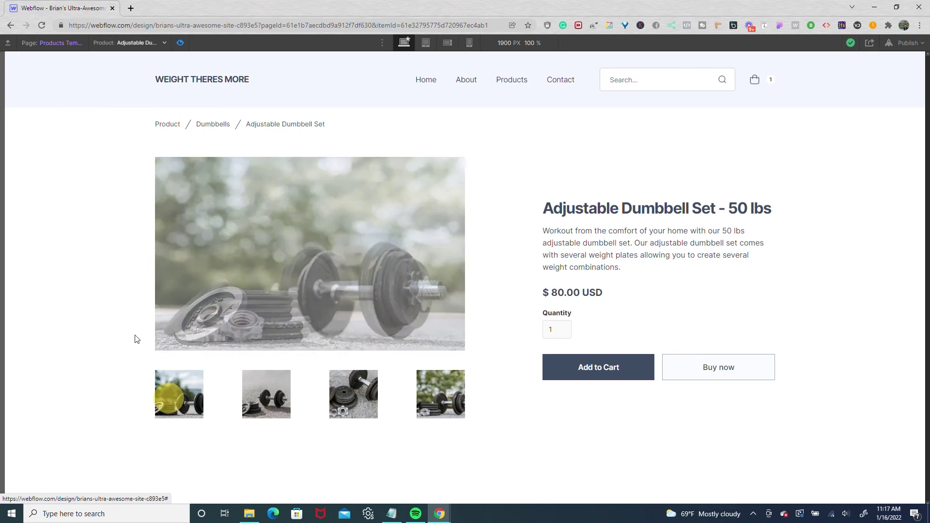